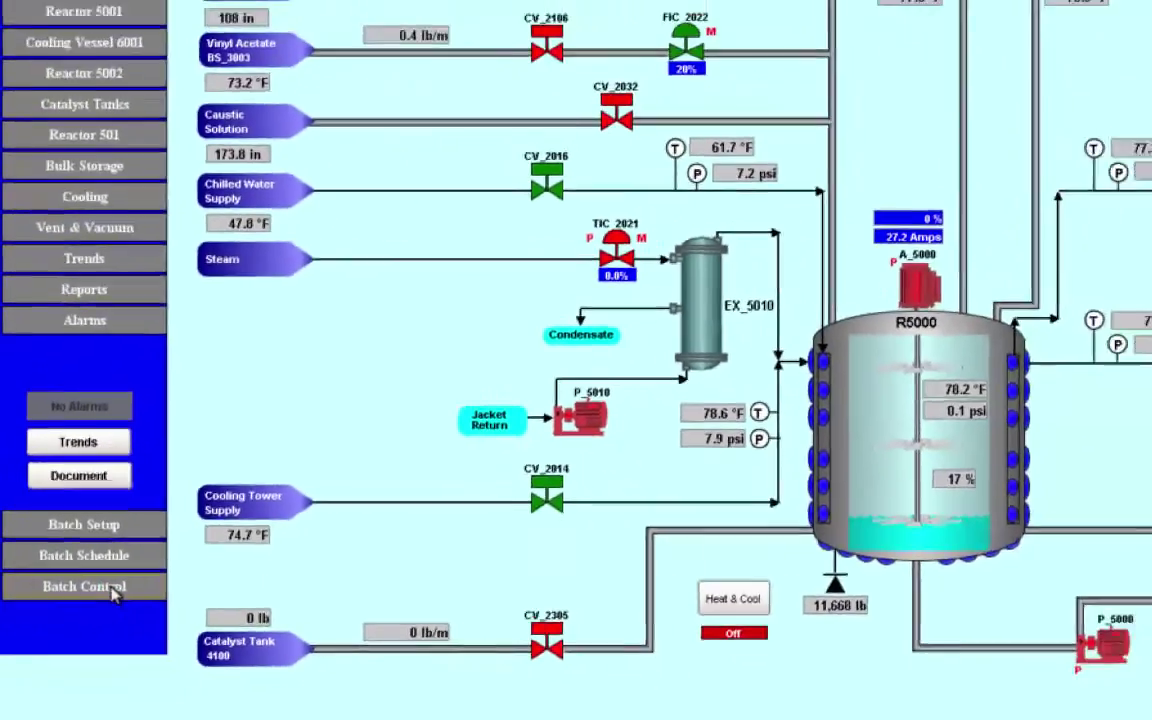
Open the Batch Control screen and begin adding a new single-step batch
left_click(198, 628)
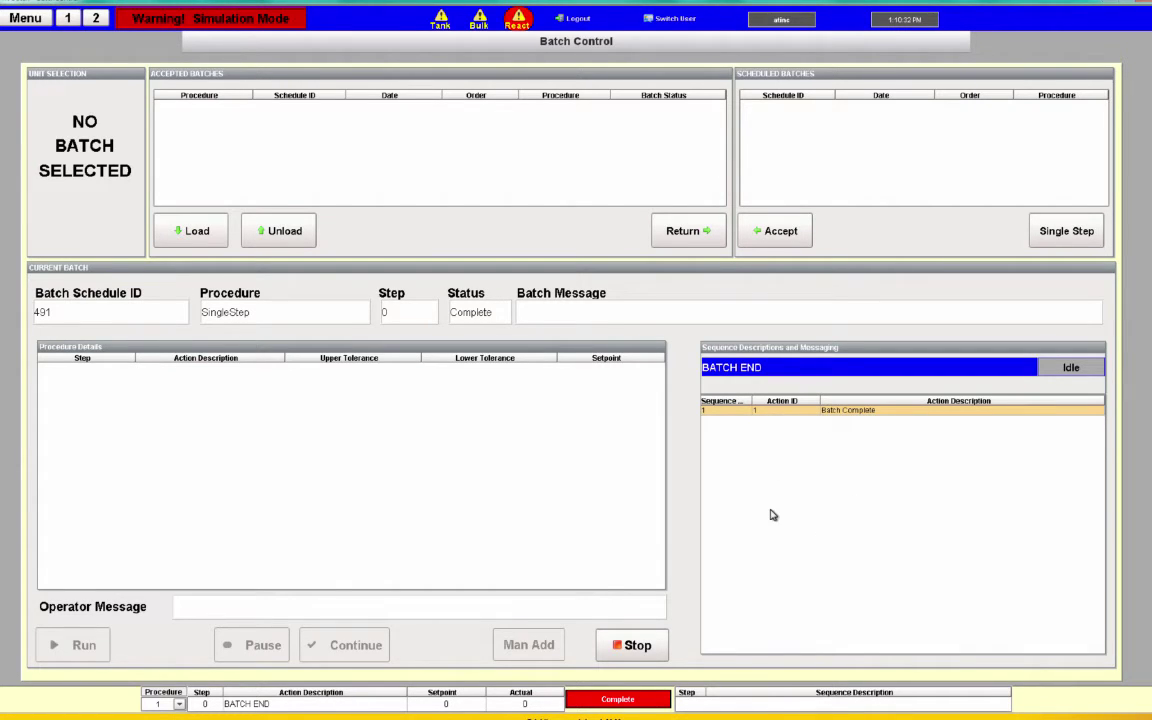
left_click(1065, 235)
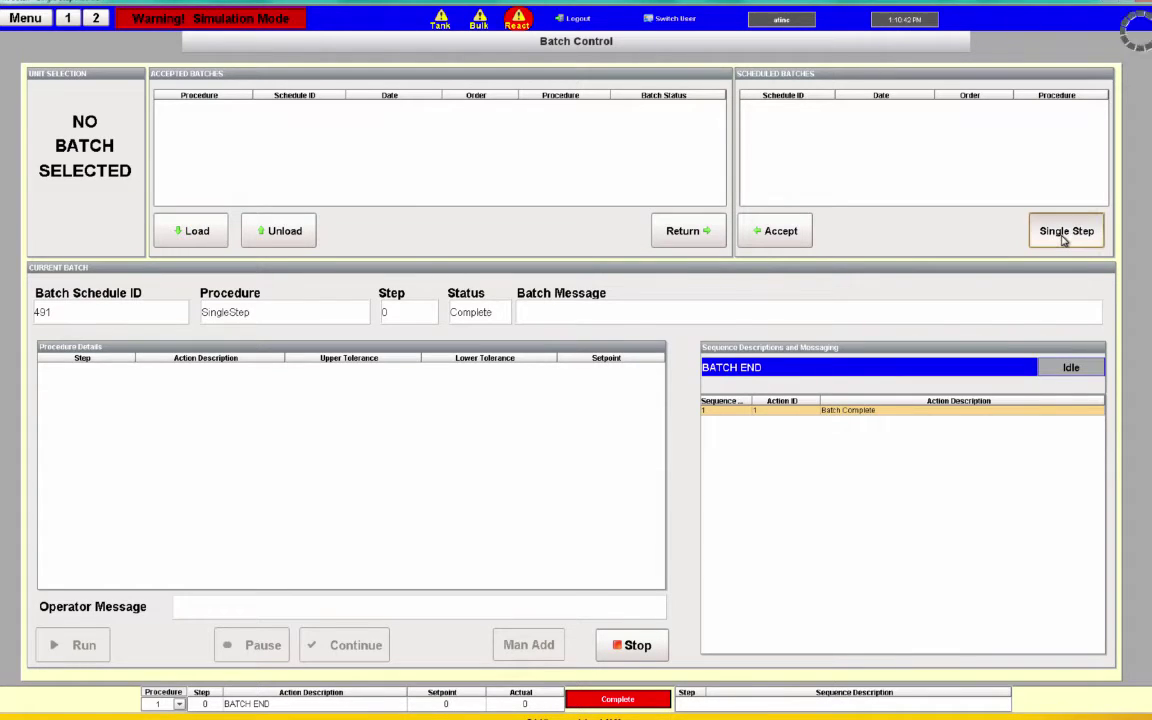
Choose REACTOR WATER CHARGING as the action and enter lot number 'this is my lot'
left_click(700, 321)
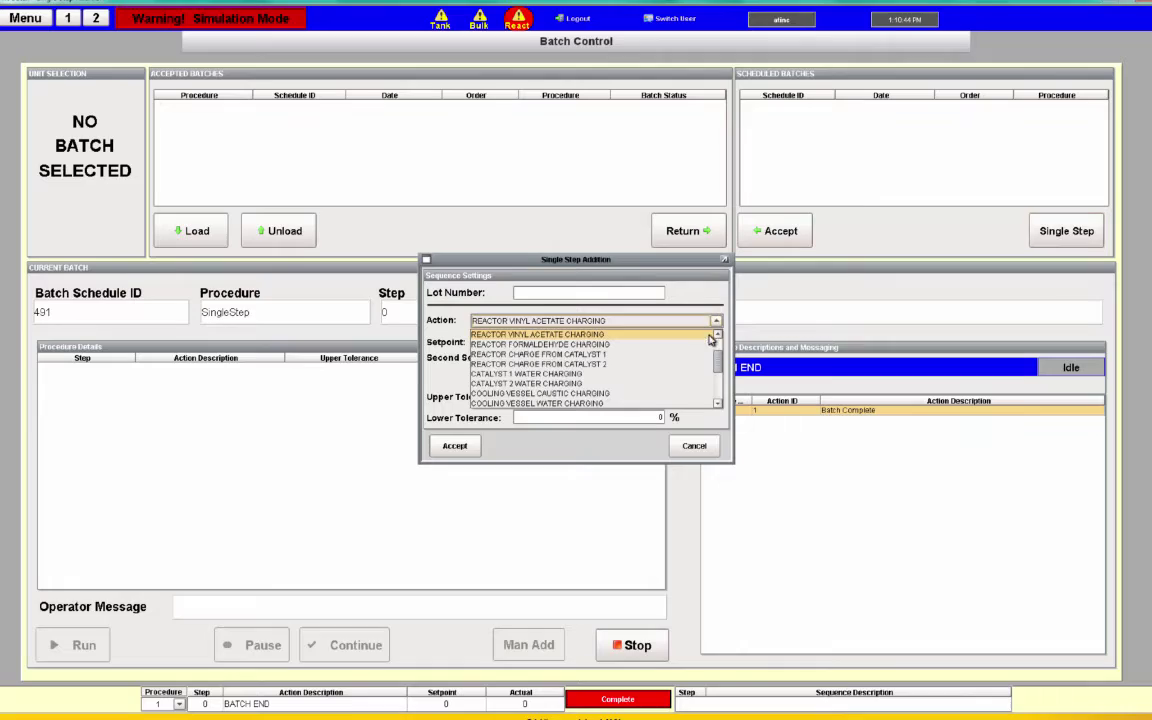
scroll(695, 340, "up", 2)
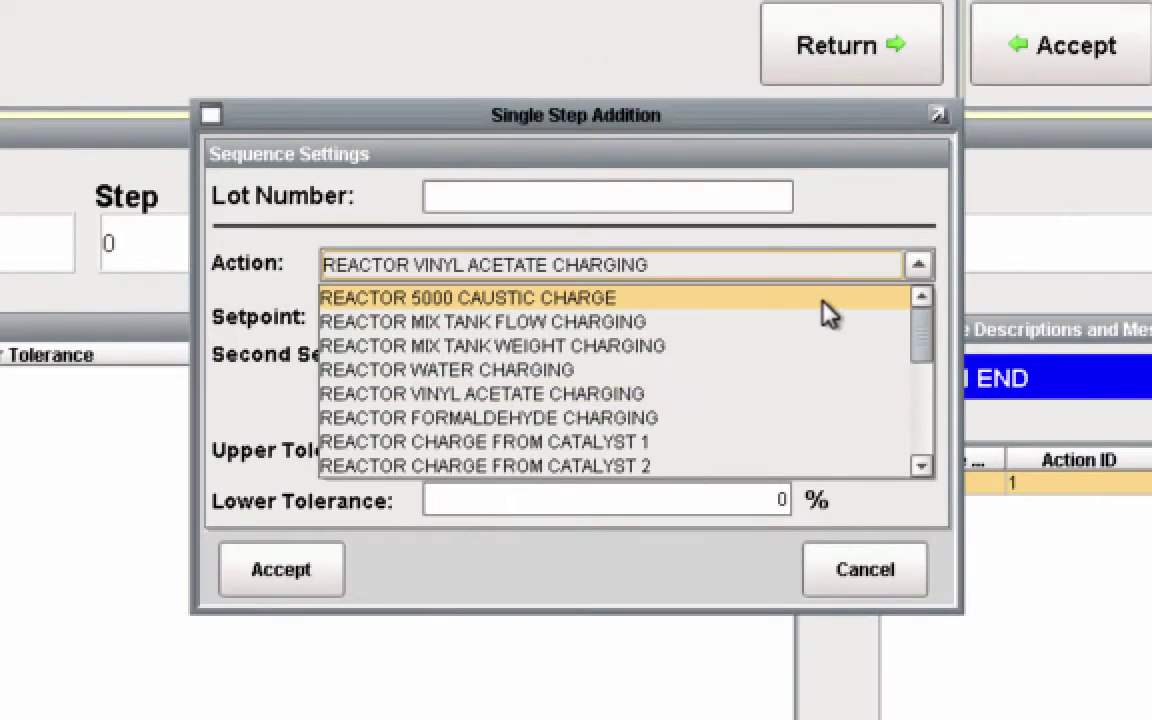
left_click(780, 378)
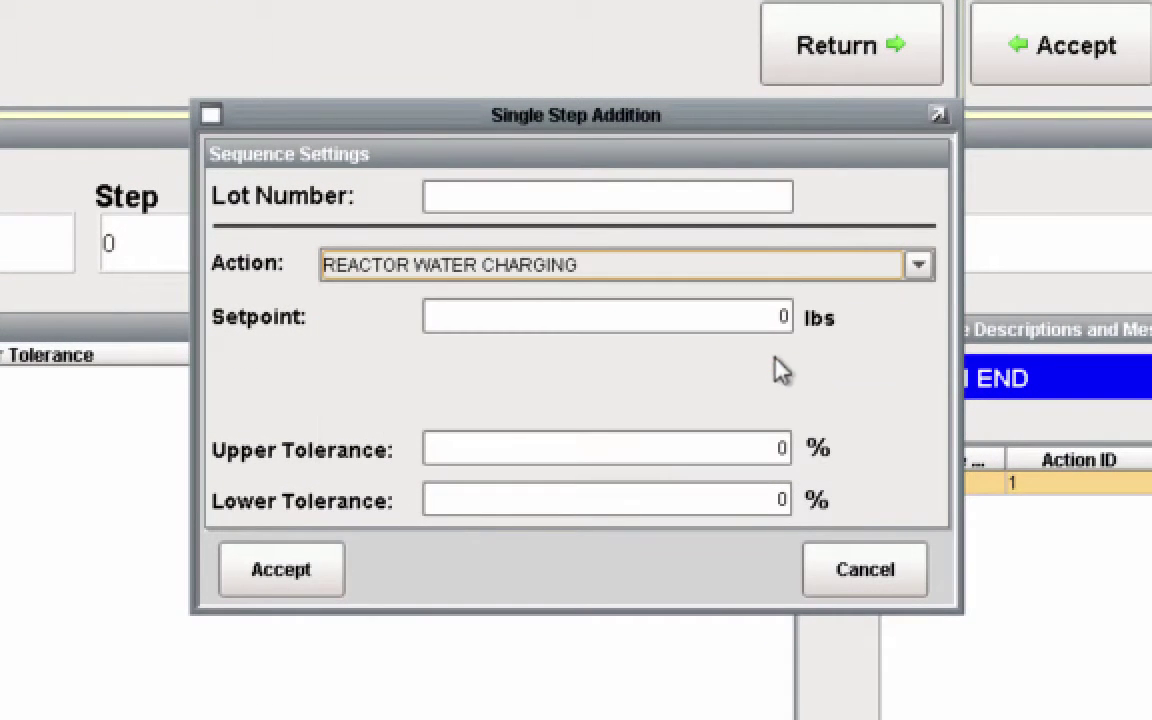
left_click(745, 196)
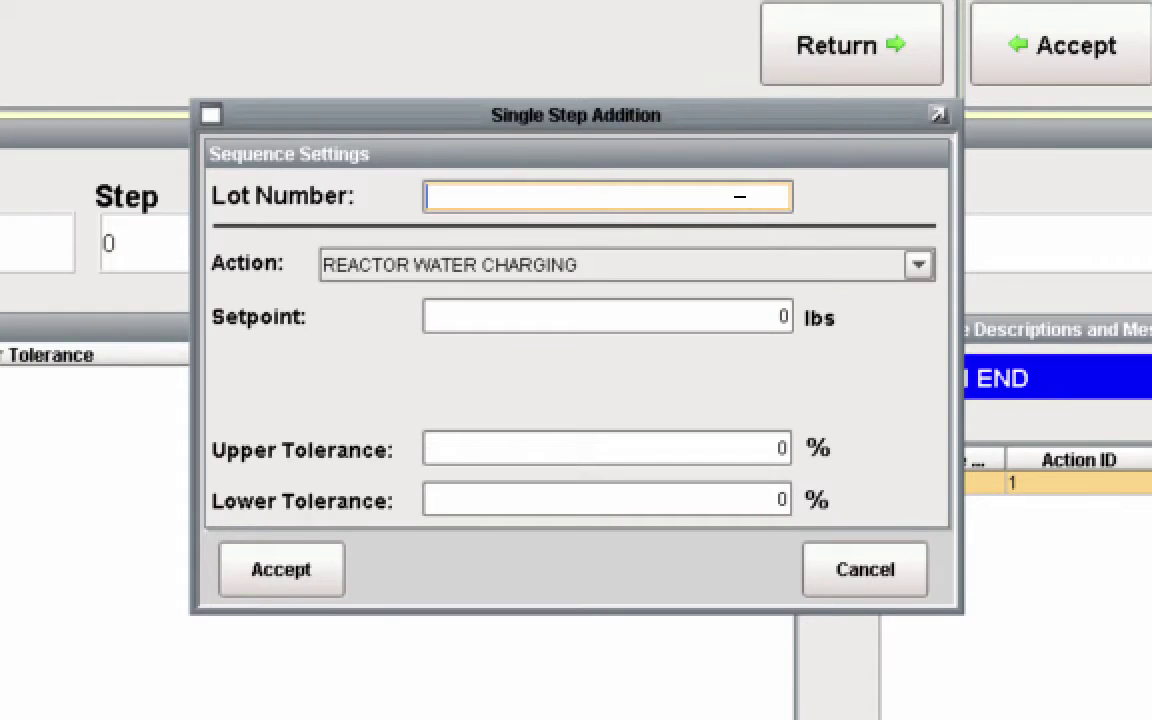
type("this is my lot")
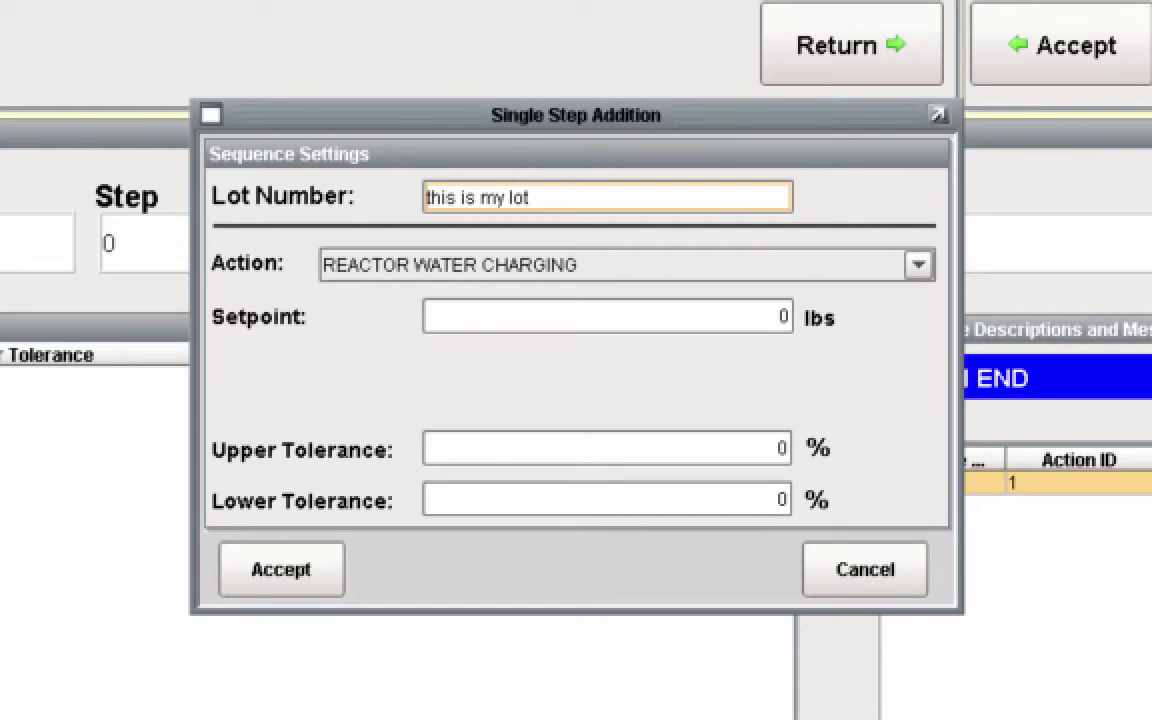
Set setpoint 300 with 5% upper and lower tolerances, then accept the batch
left_click(714, 316)
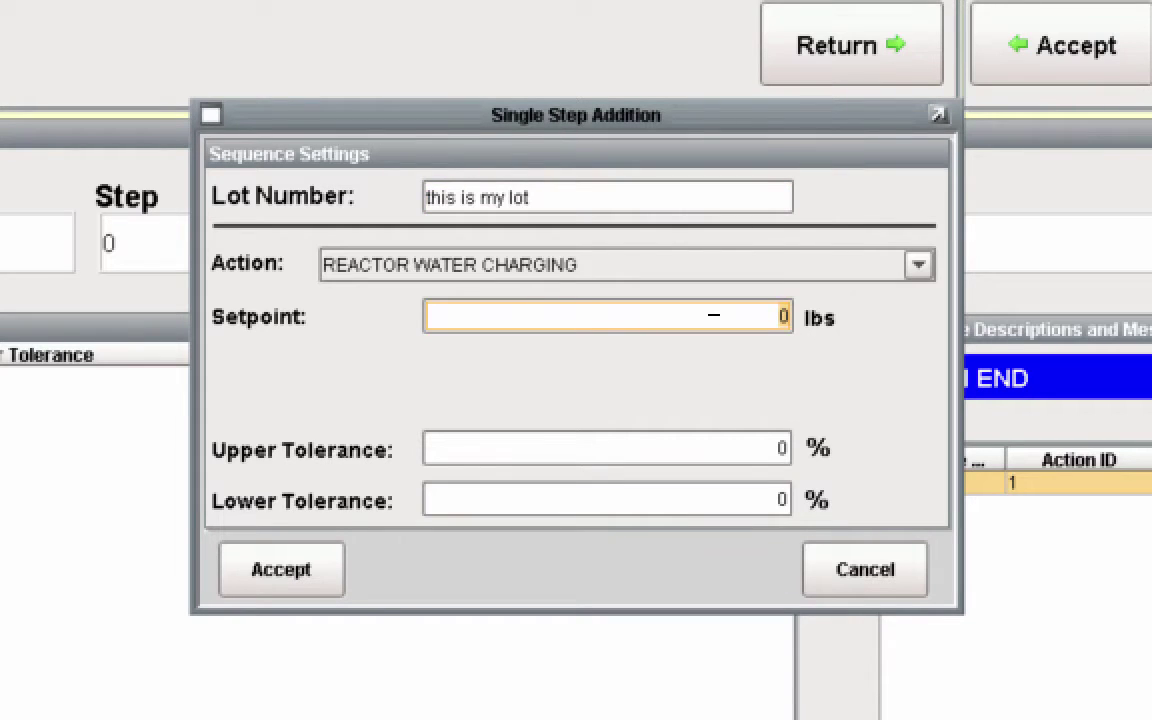
type("300")
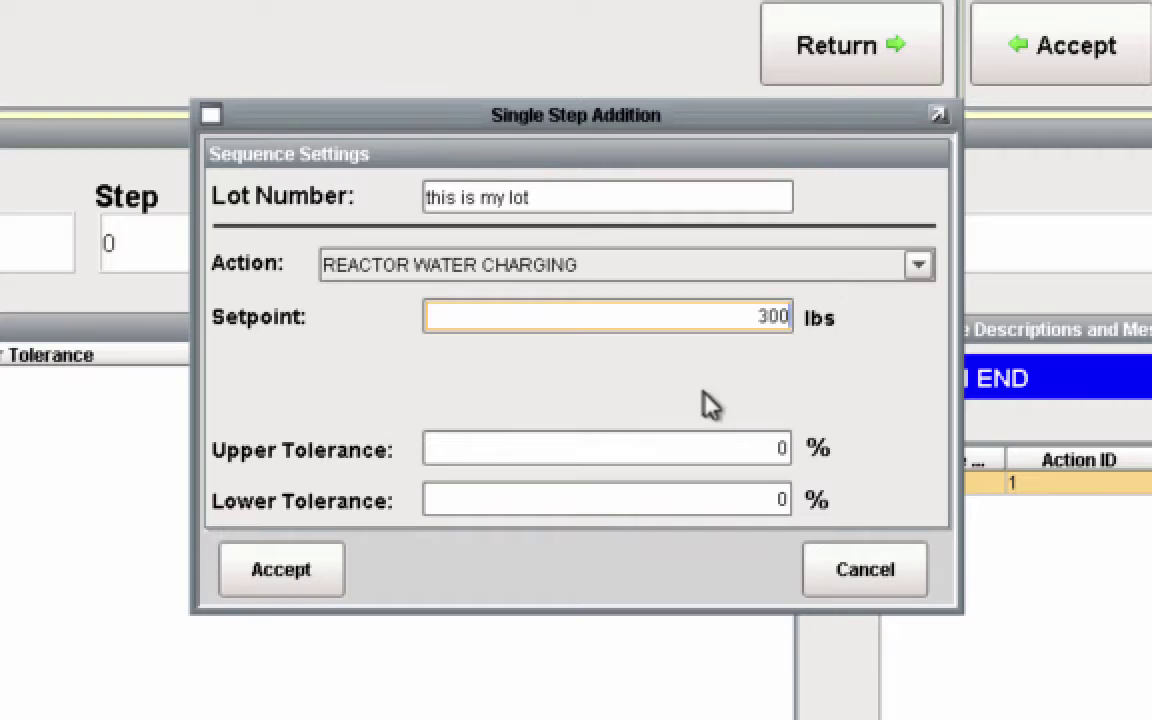
left_click(734, 450)
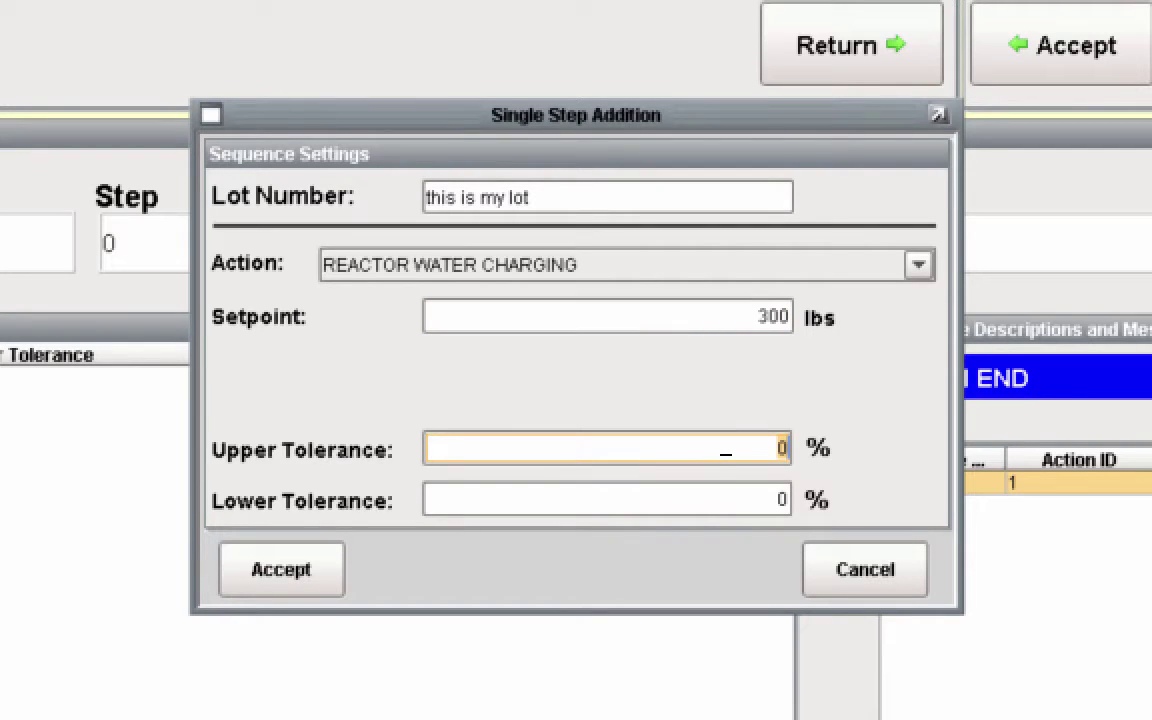
type("5")
left_click(738, 499)
type("5")
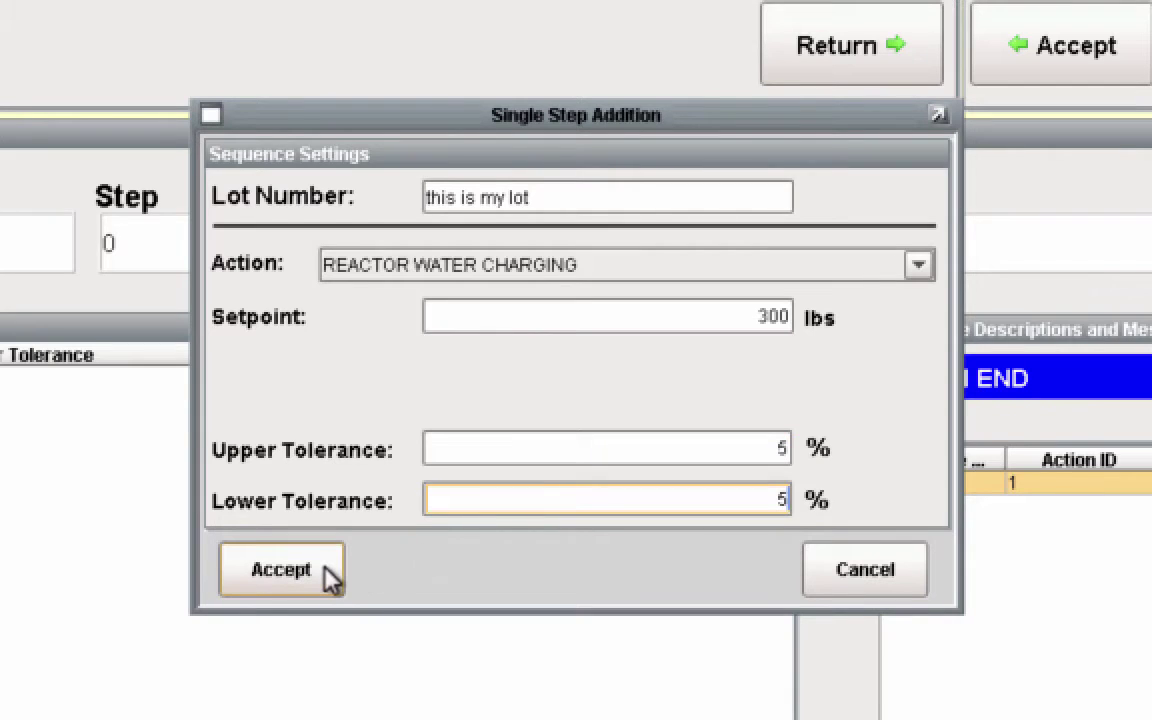
left_click(331, 582)
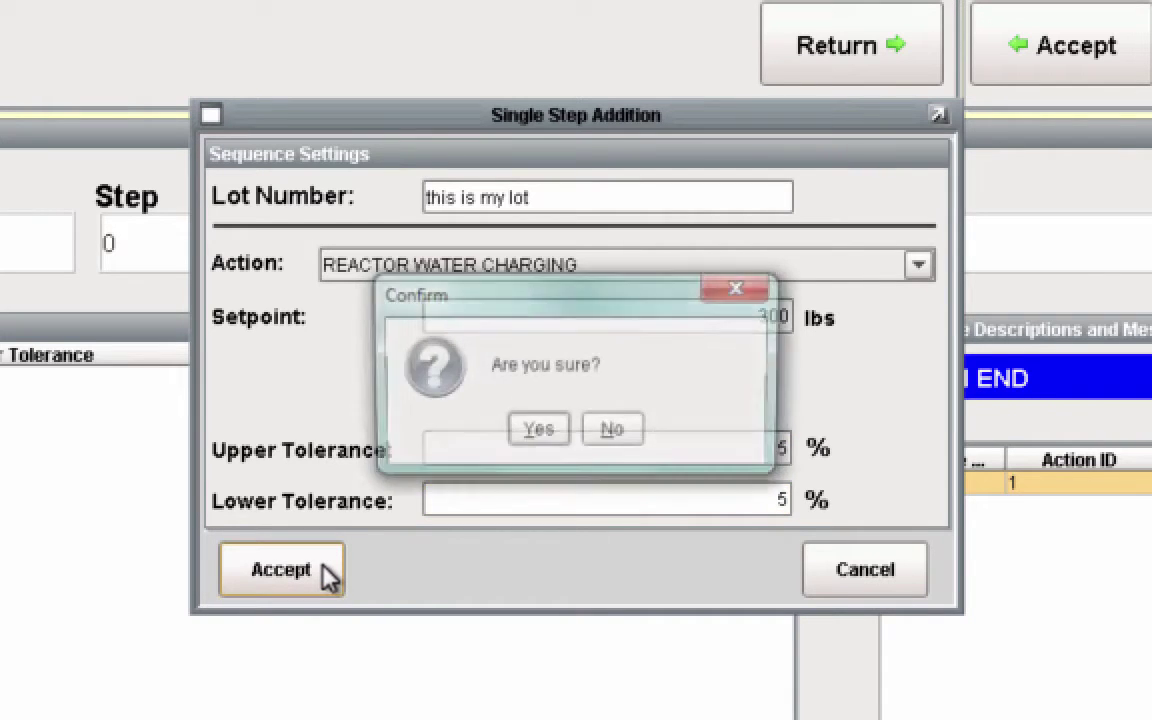
Confirm the new single-step batch and accept scheduled batch 492
left_click(541, 438)
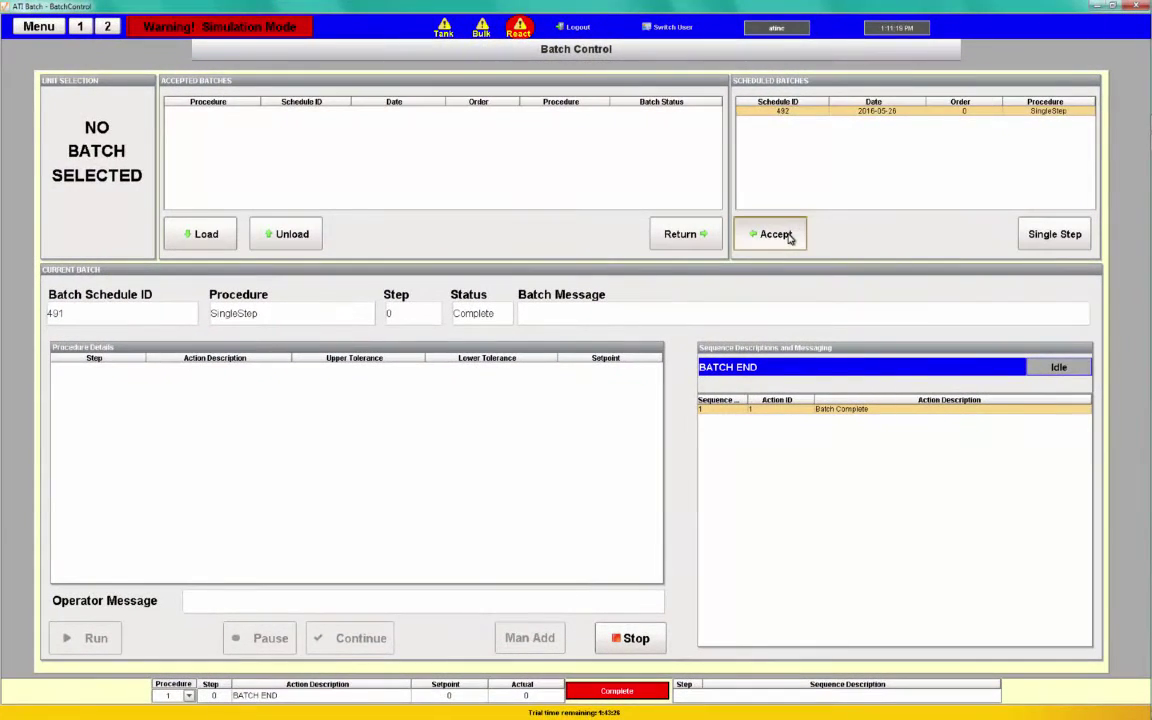
left_click(669, 290)
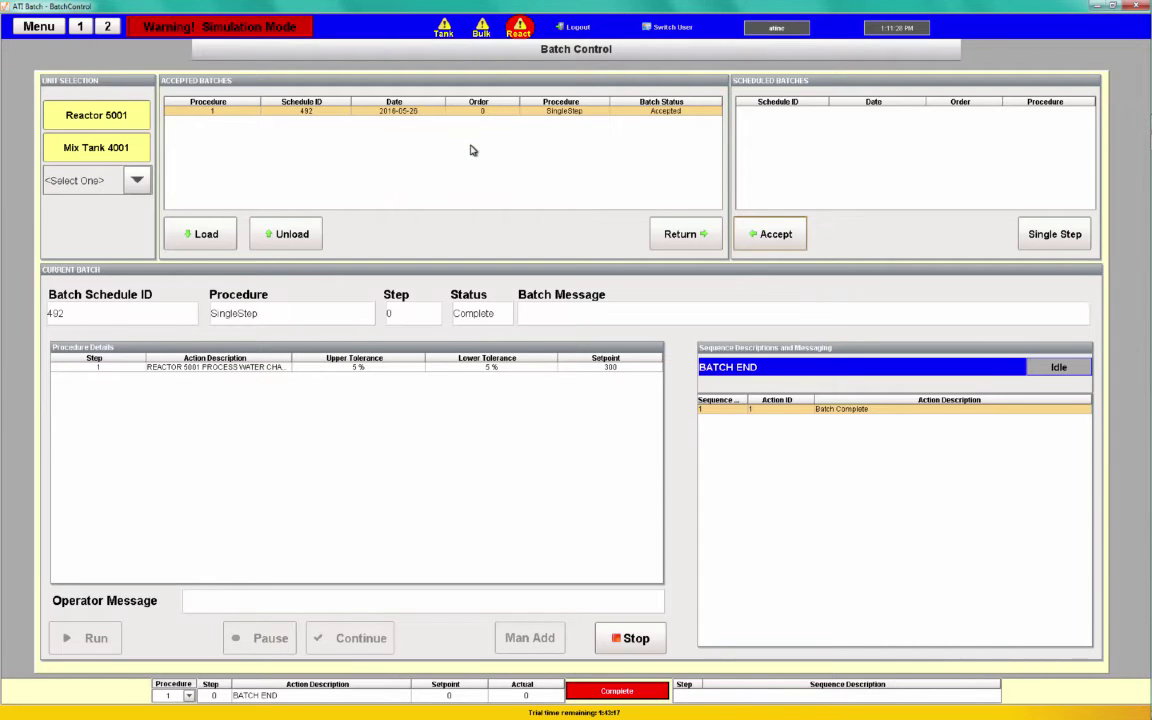
Assign accepted batch 492 to Reactor 5000 and request loading it
left_click(137, 181)
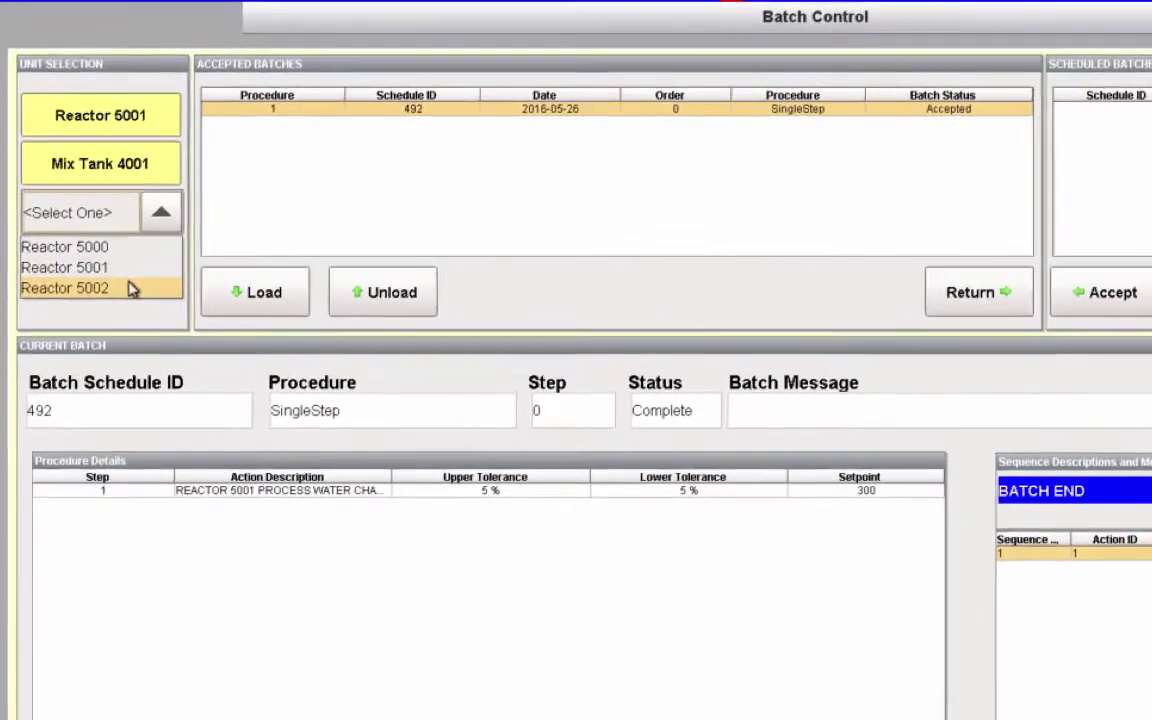
left_click(253, 195)
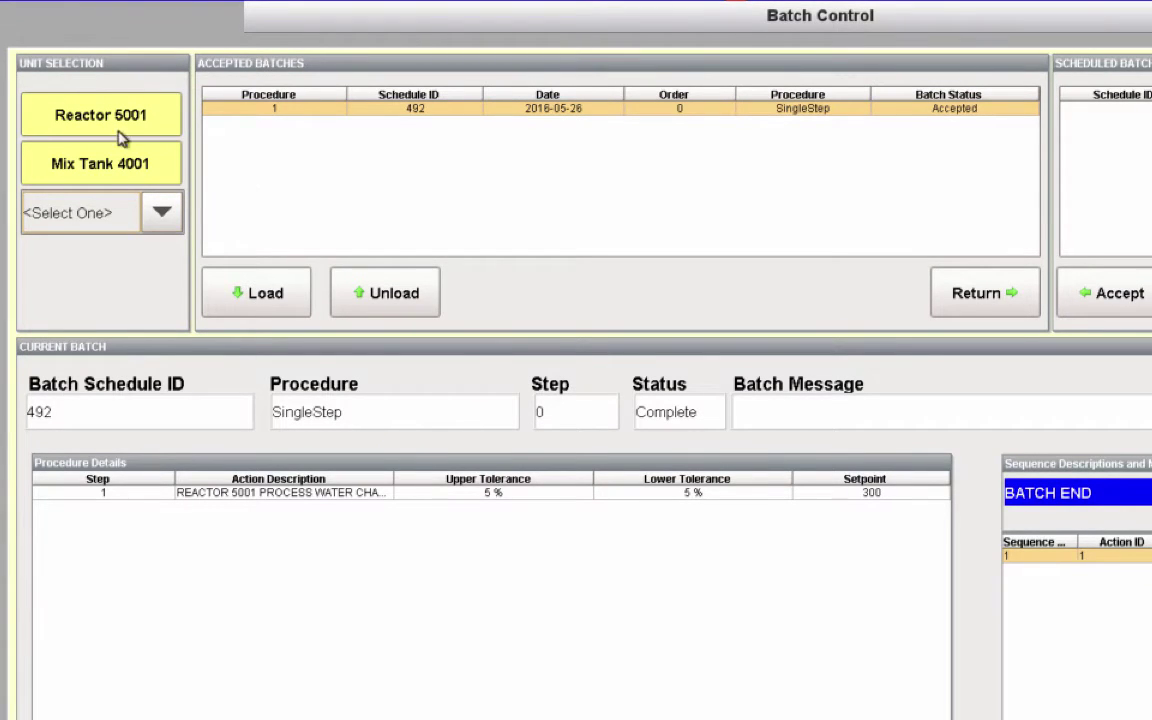
left_click(161, 213)
left_click(136, 250)
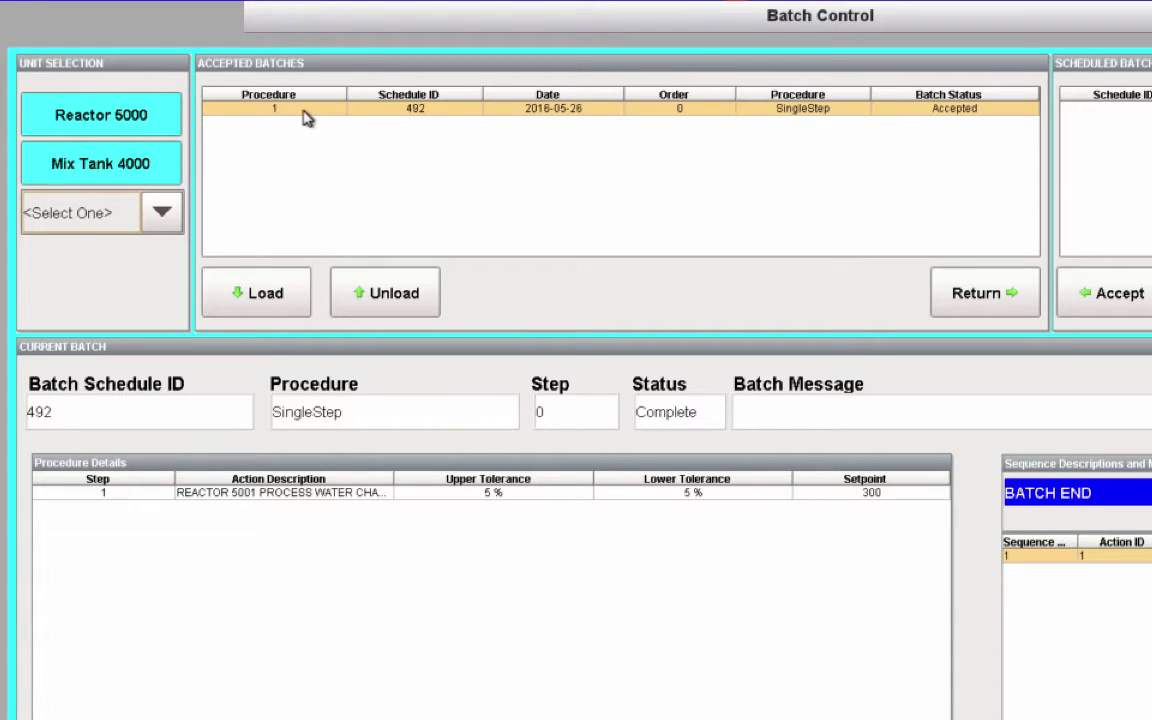
left_click(275, 296)
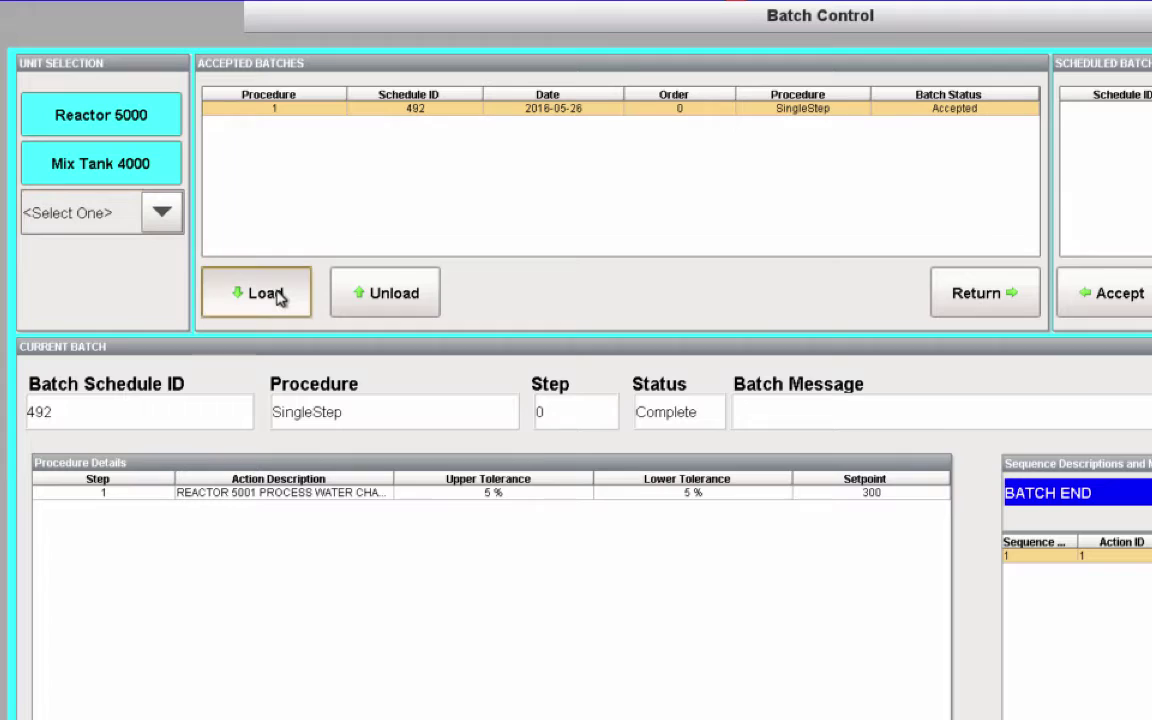
Confirm loading batch 492 and review procedure step 1's sequence, including Start Pump P-302 and Pause Check
left_click(795, 525)
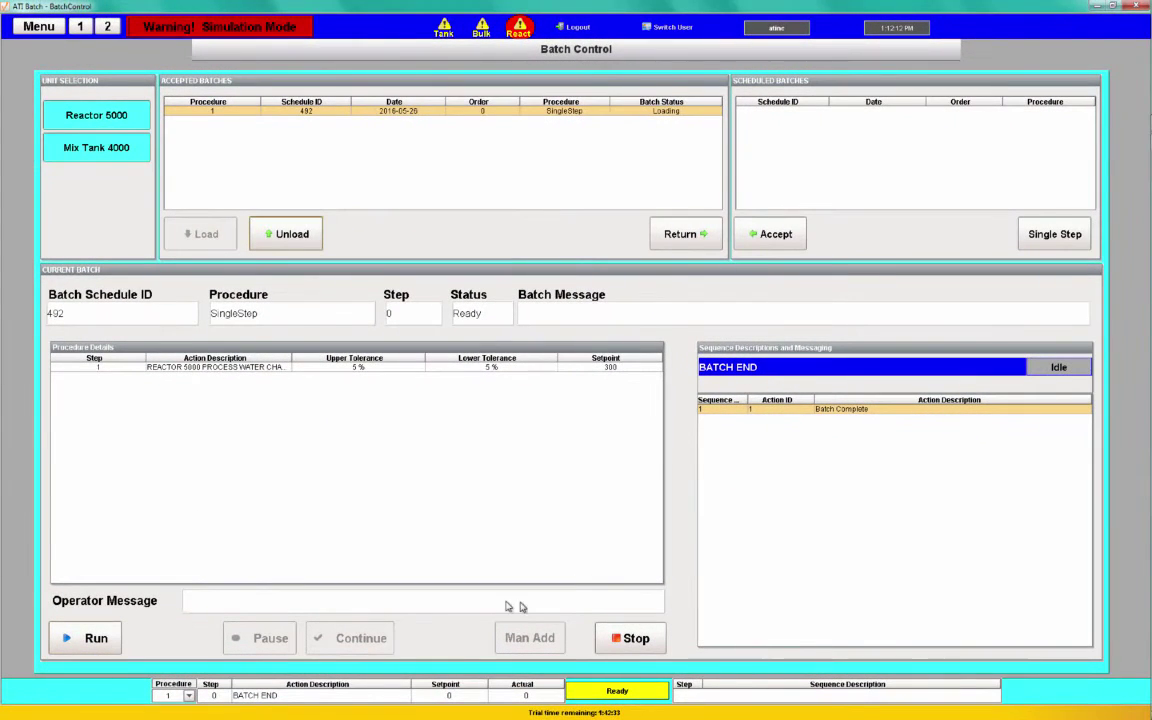
left_click(283, 369)
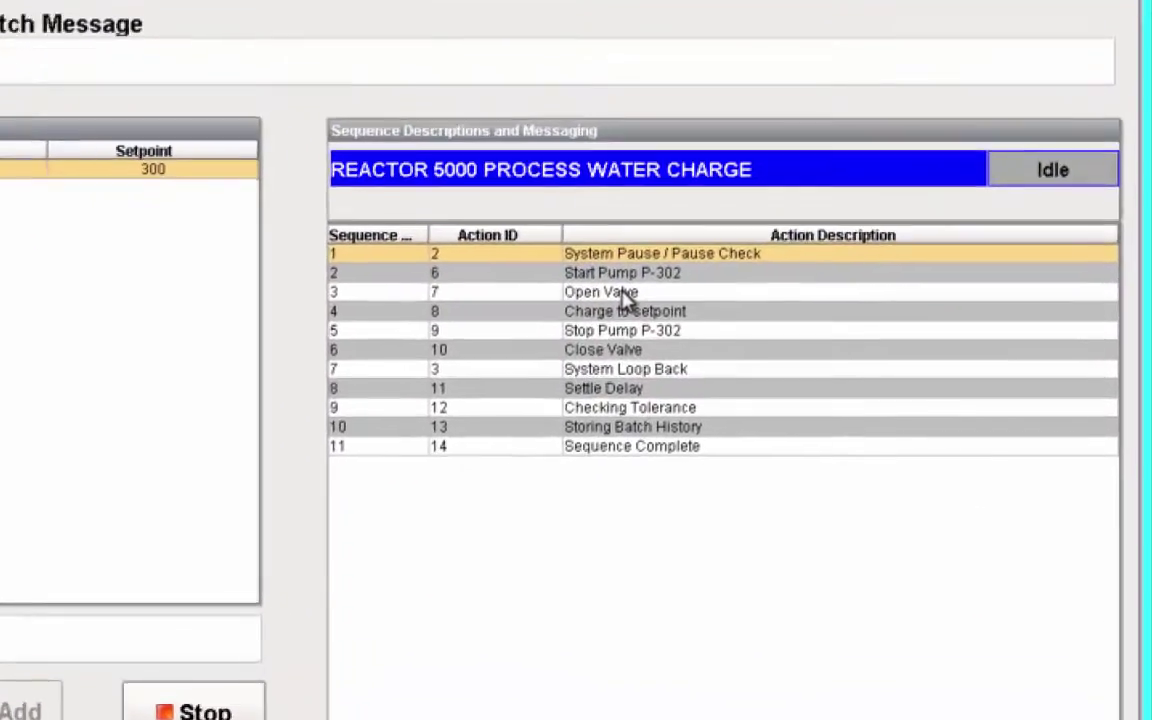
left_click(668, 273)
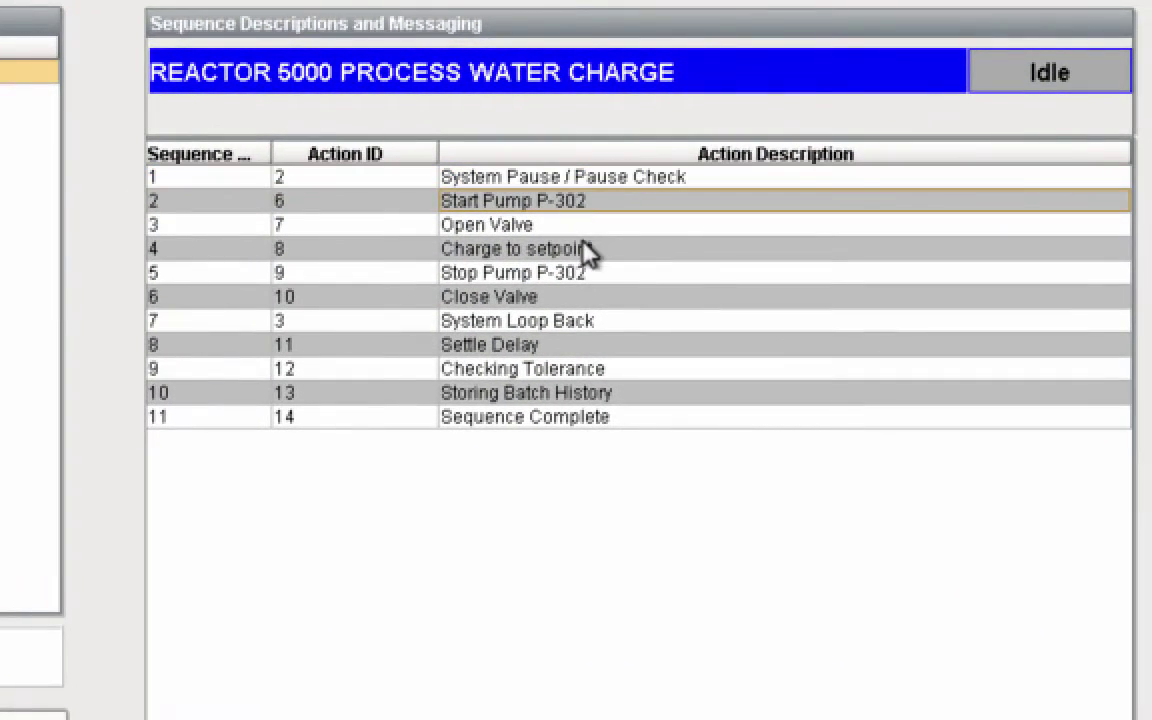
left_click(579, 180)
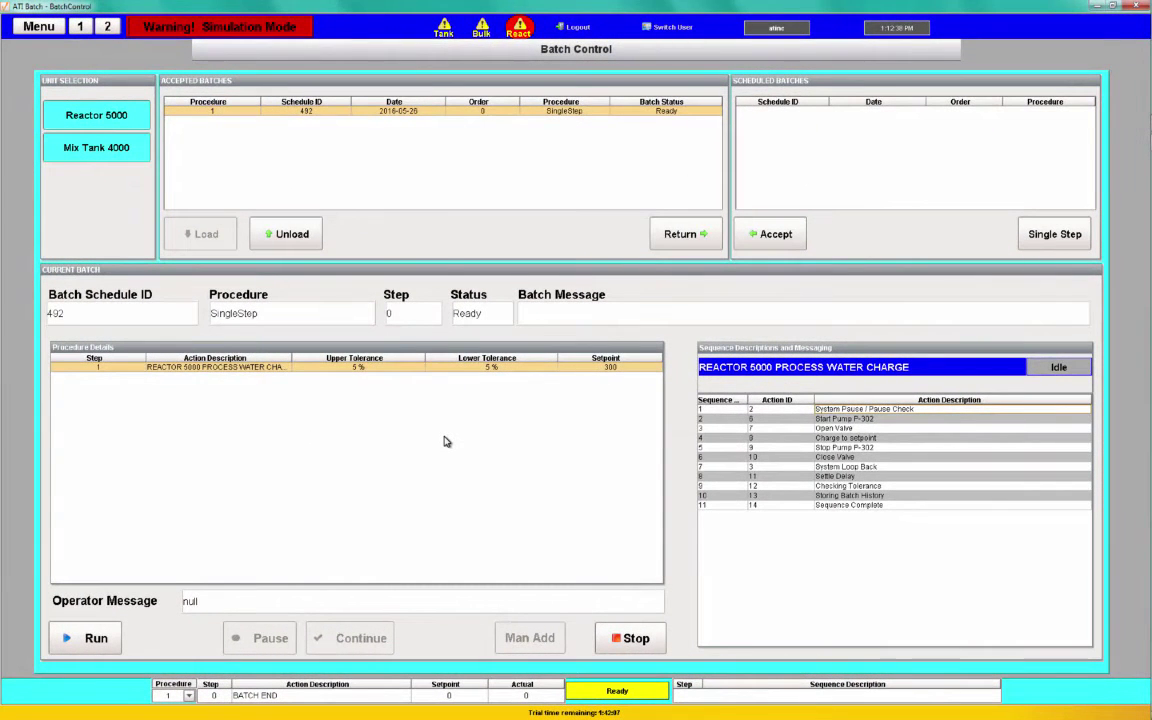
Run batch 492's water charge and bring up the plant navigation menu
left_click(96, 640)
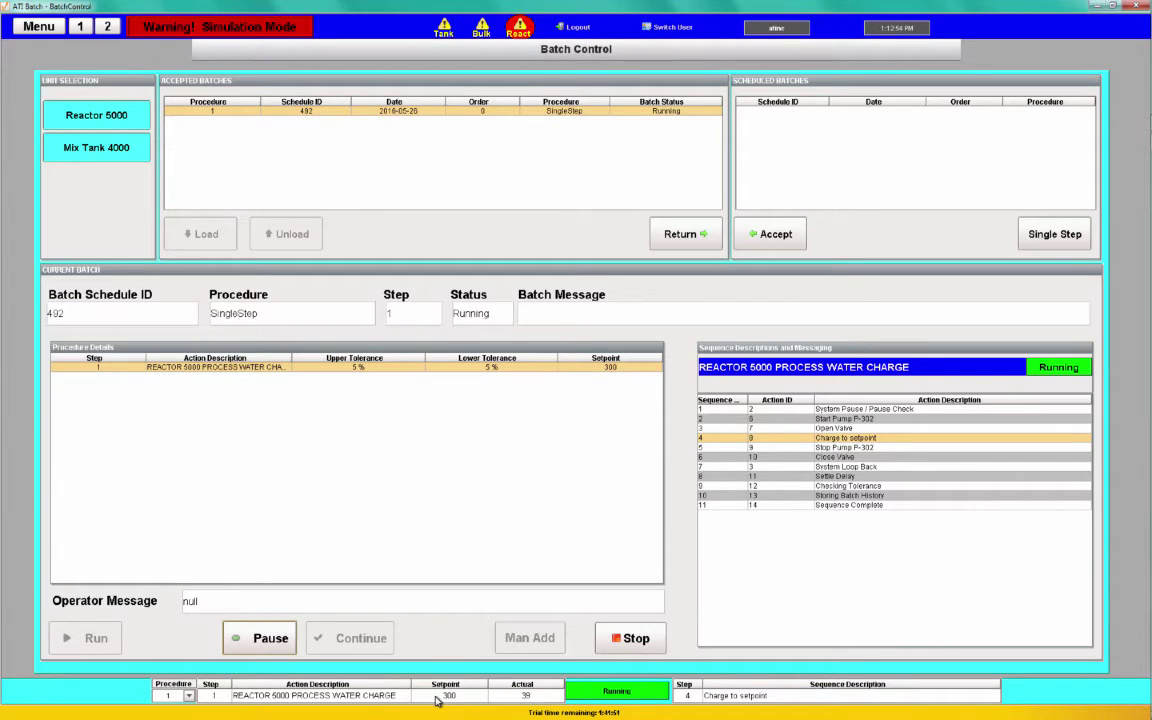
left_click(40, 27)
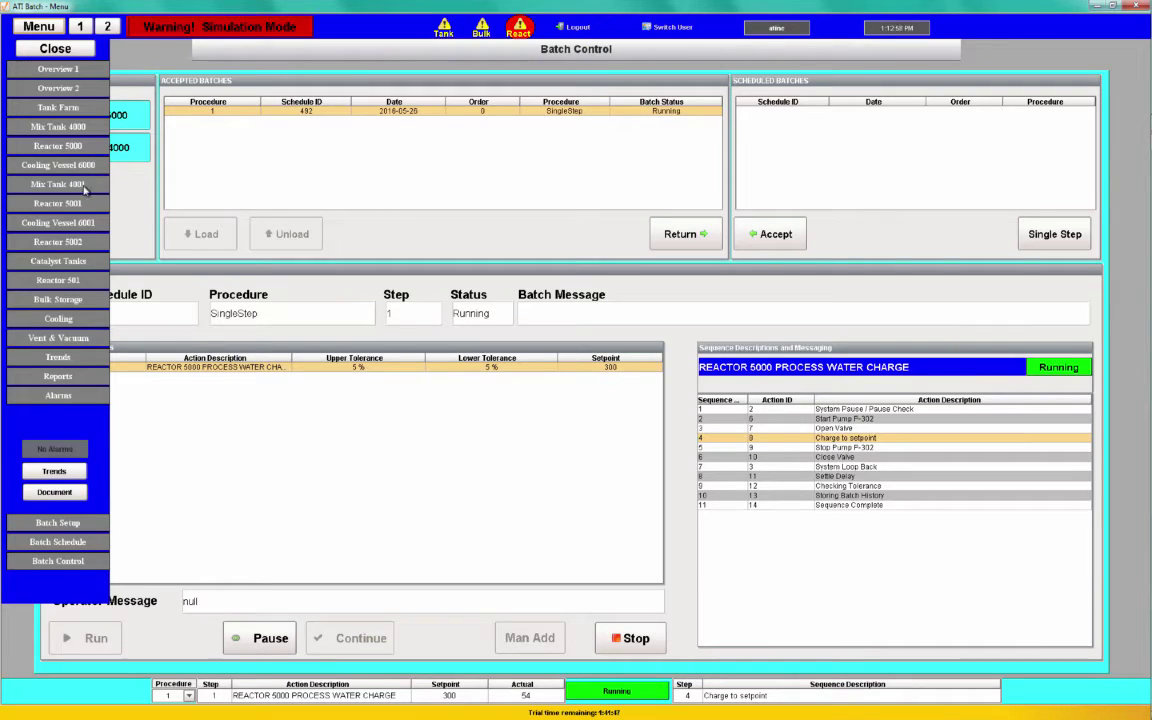
View the Reactor 5000 process diagram mid-charge, then go back to Batch Control
left_click(80, 146)
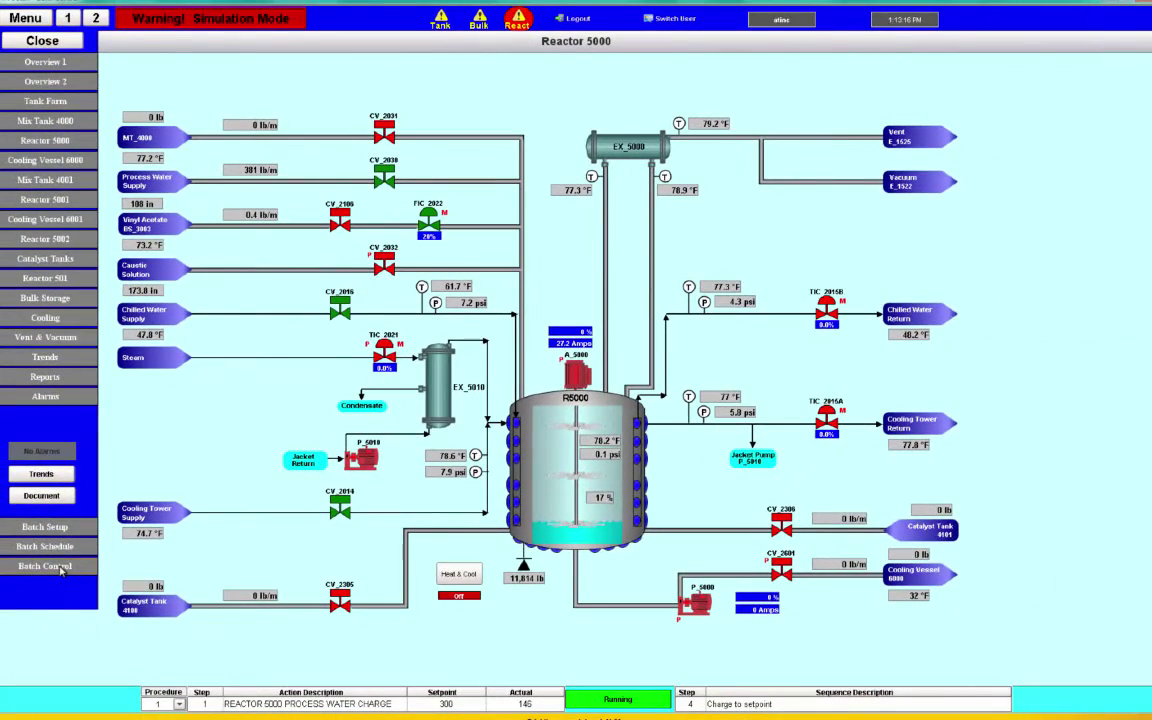
left_click(58, 568)
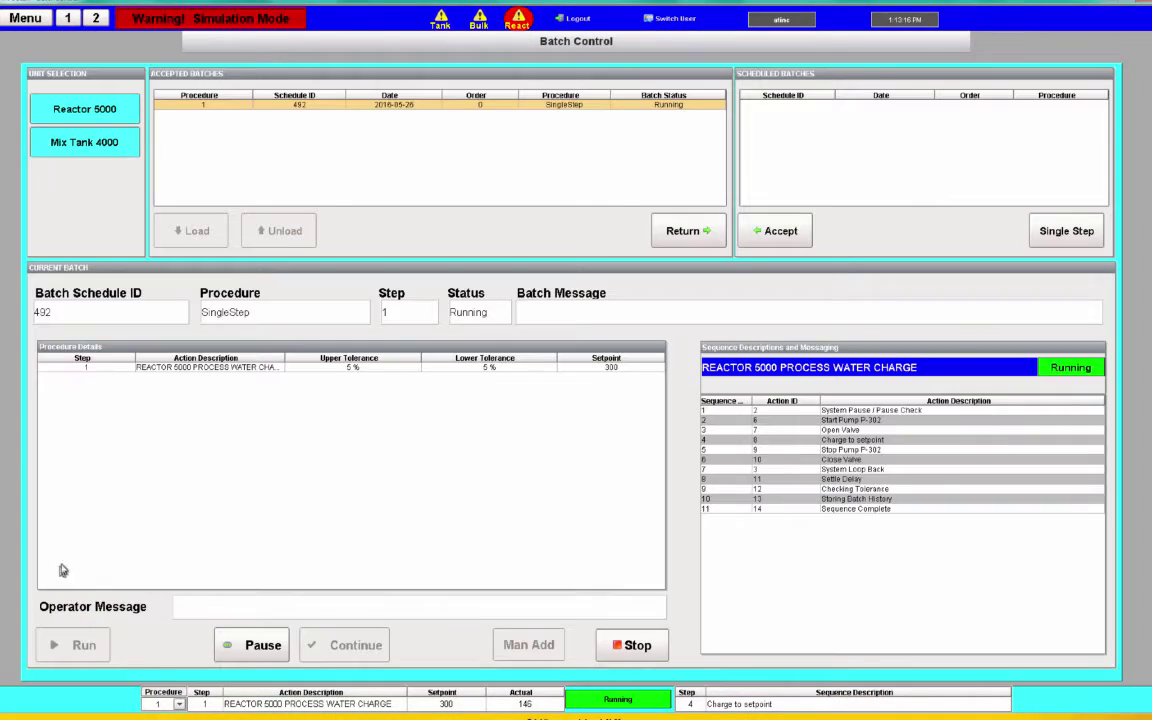
Select the process water charge step while batch 492 completes, then open the navigation menu
left_click(226, 369)
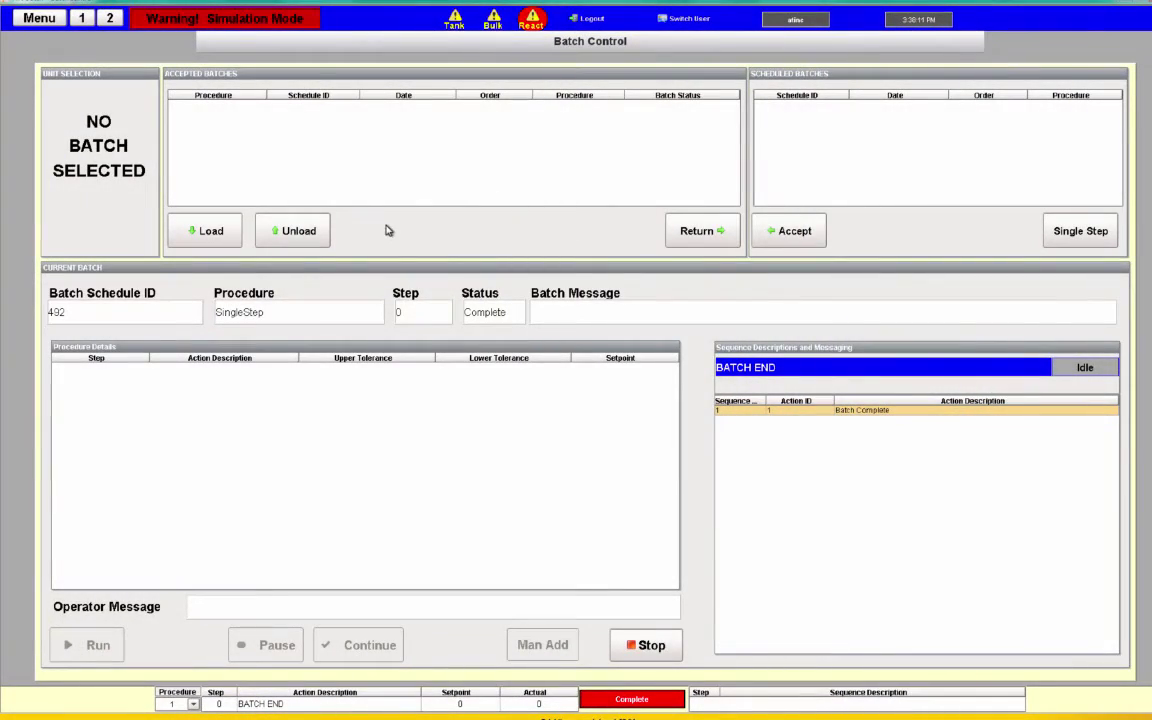
left_click(39, 18)
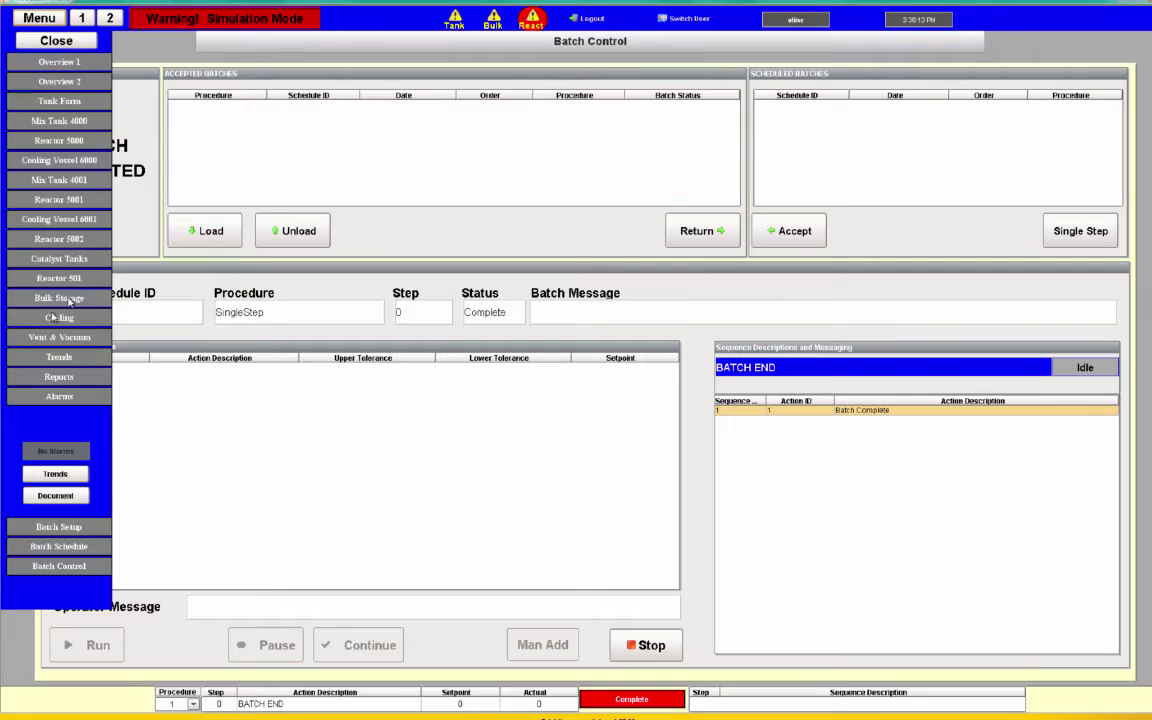
On Batch Scheduling, add a test0 batch with lot number lot1 and select its row
left_click(60, 546)
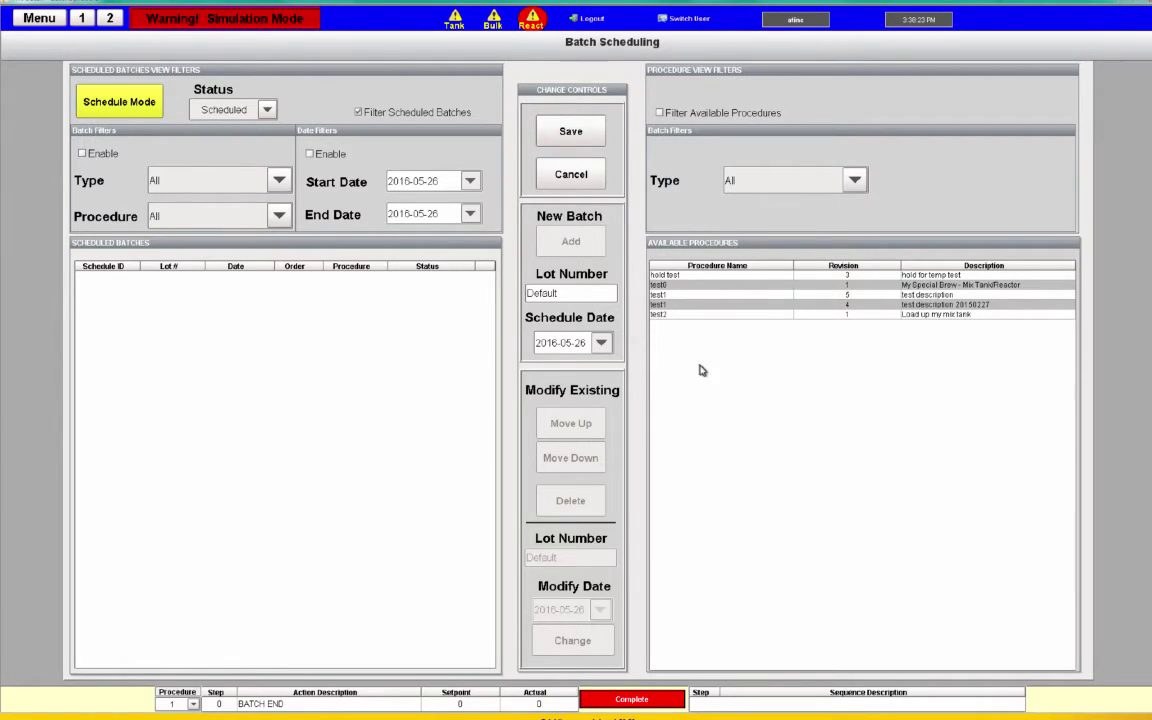
left_click(713, 287)
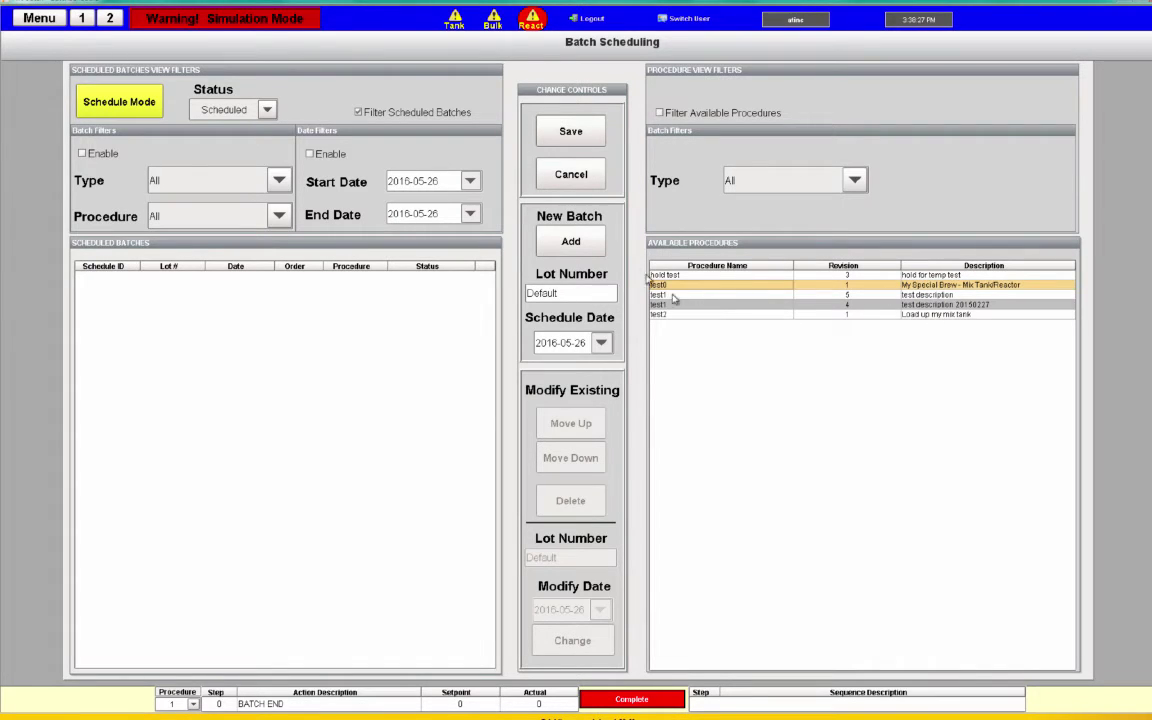
left_click(589, 294)
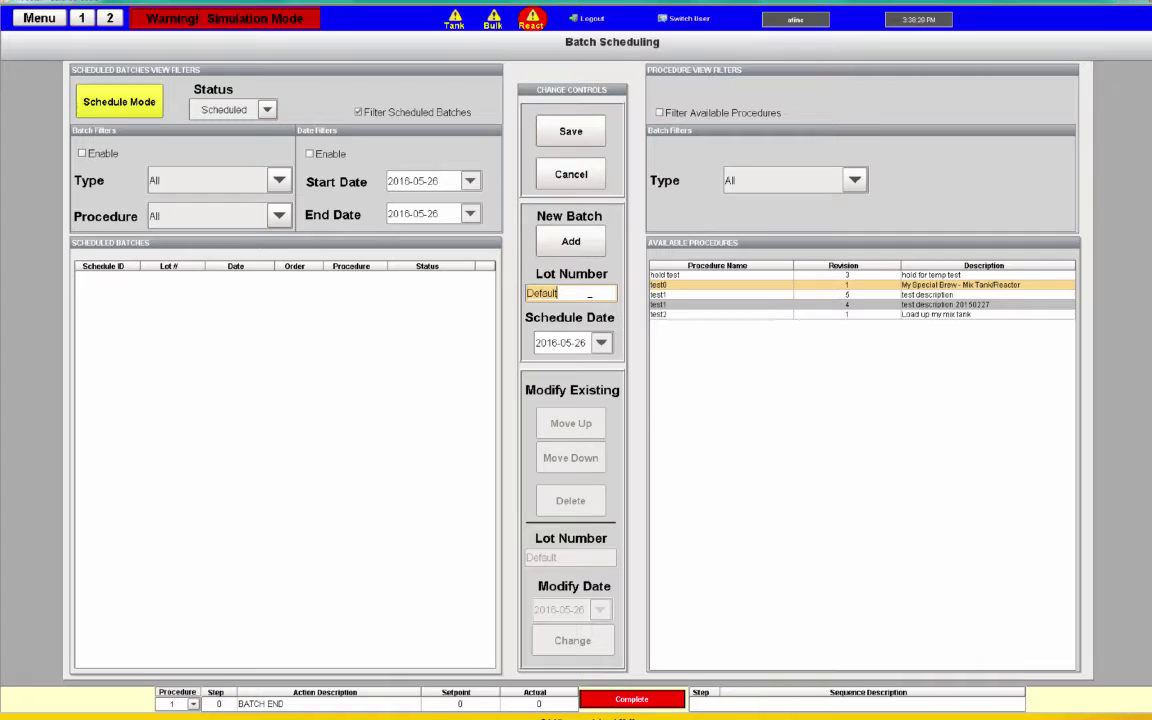
type("my")
key("BackSpace")
key("BackSpace")
key("BackSpace")
key("BackSpace")
key("BackSpace")
key("BackSpace")
key("BackSpace")
left_click(578, 247)
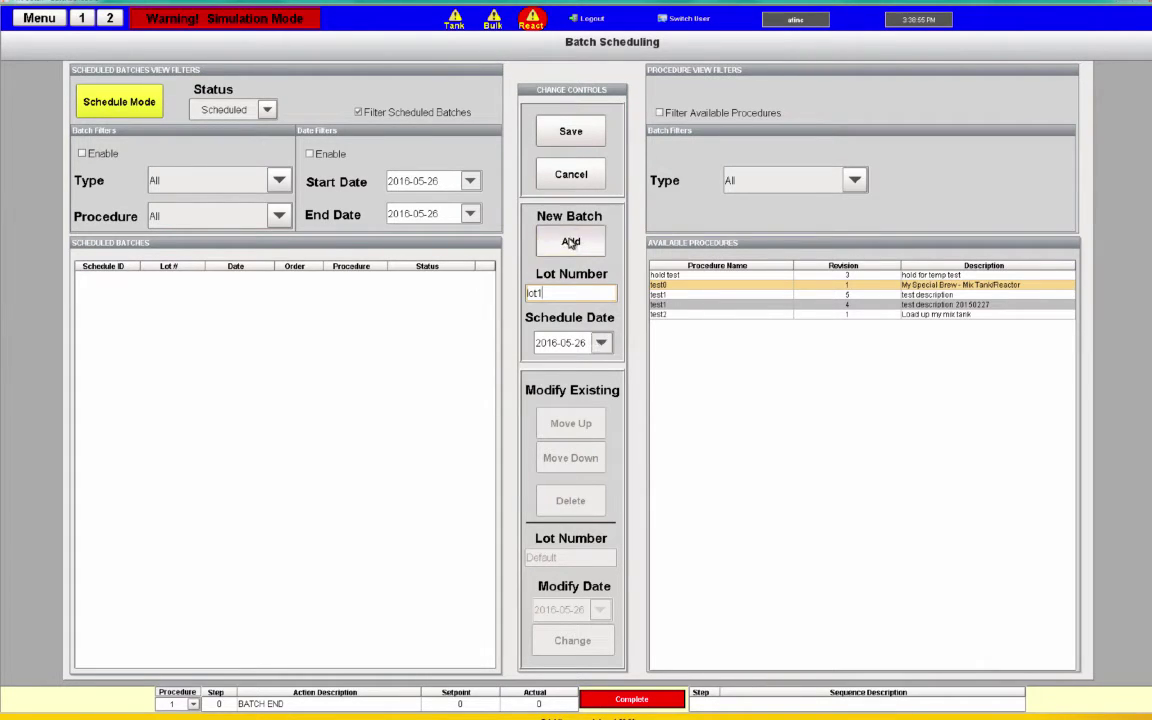
left_click(235, 278)
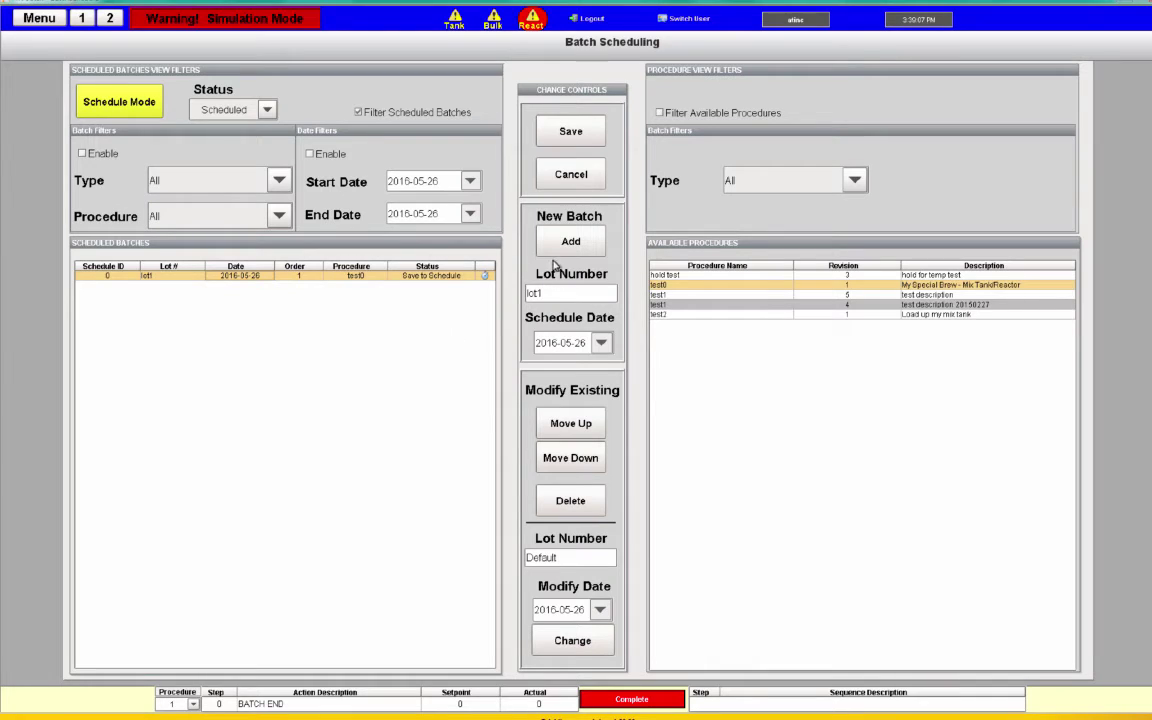
Save and confirm the lot1 batch as scheduled ID 493, then open the Menu panel
left_click(578, 135)
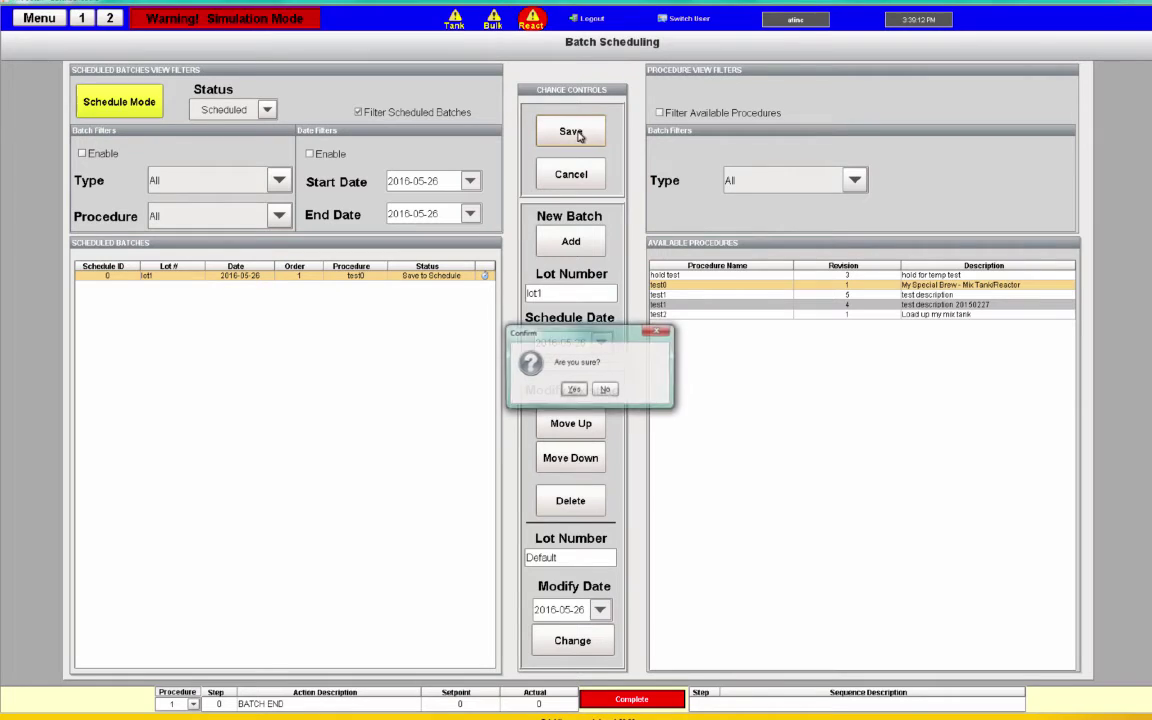
left_click(573, 390)
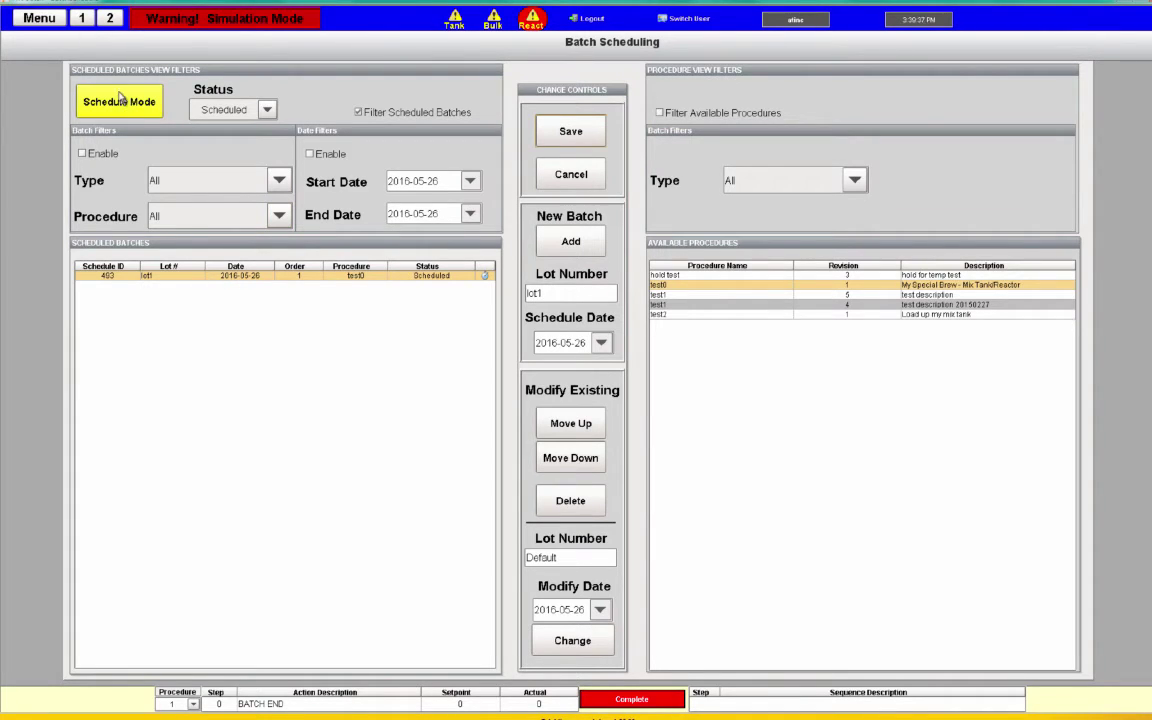
left_click(38, 22)
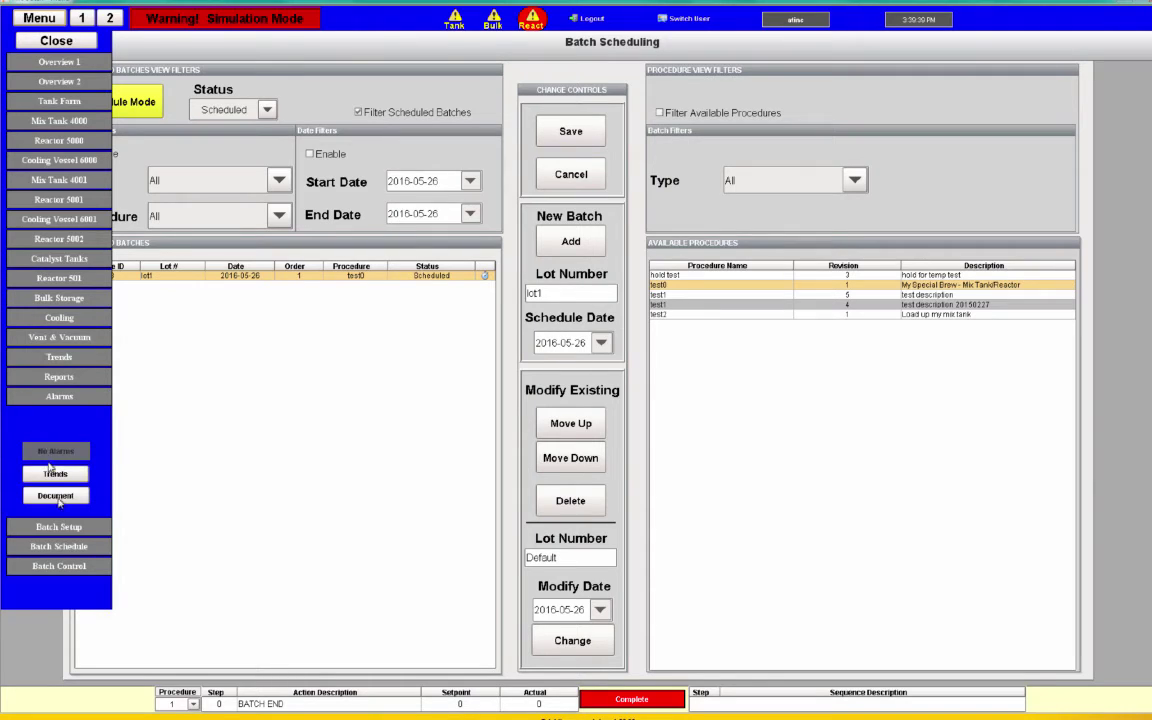
Accept scheduled batch 493 (test0) on the Batch Control page to show its 10-step procedure
left_click(62, 566)
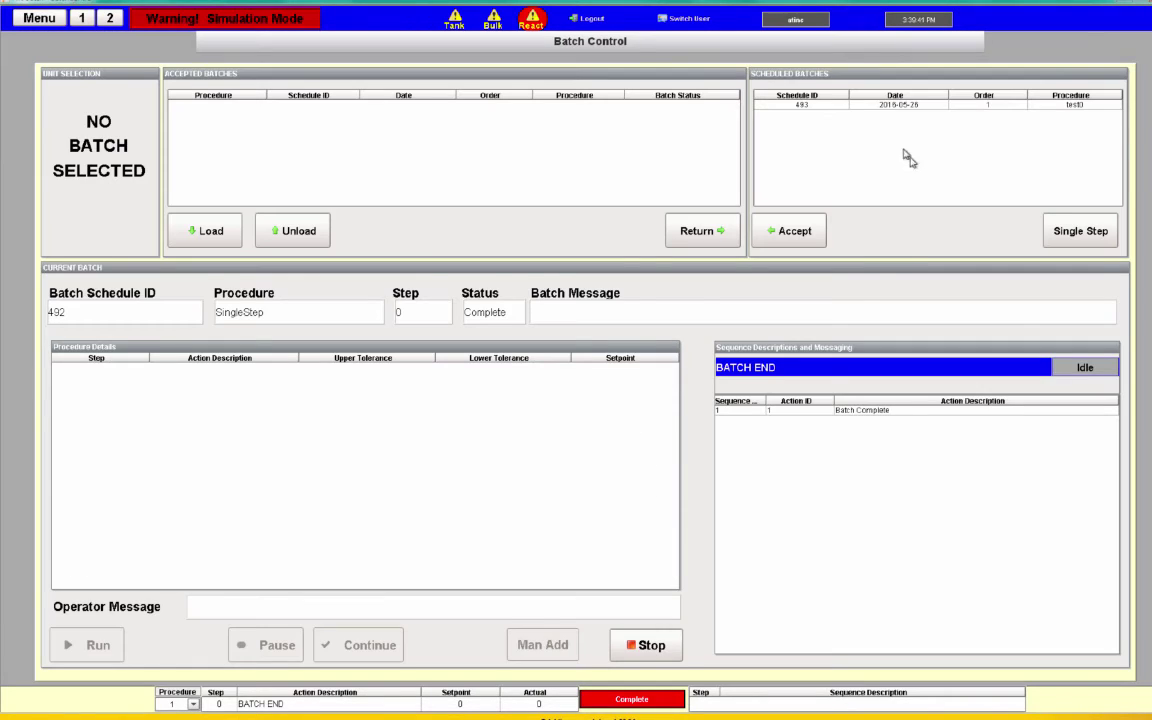
left_click(889, 106)
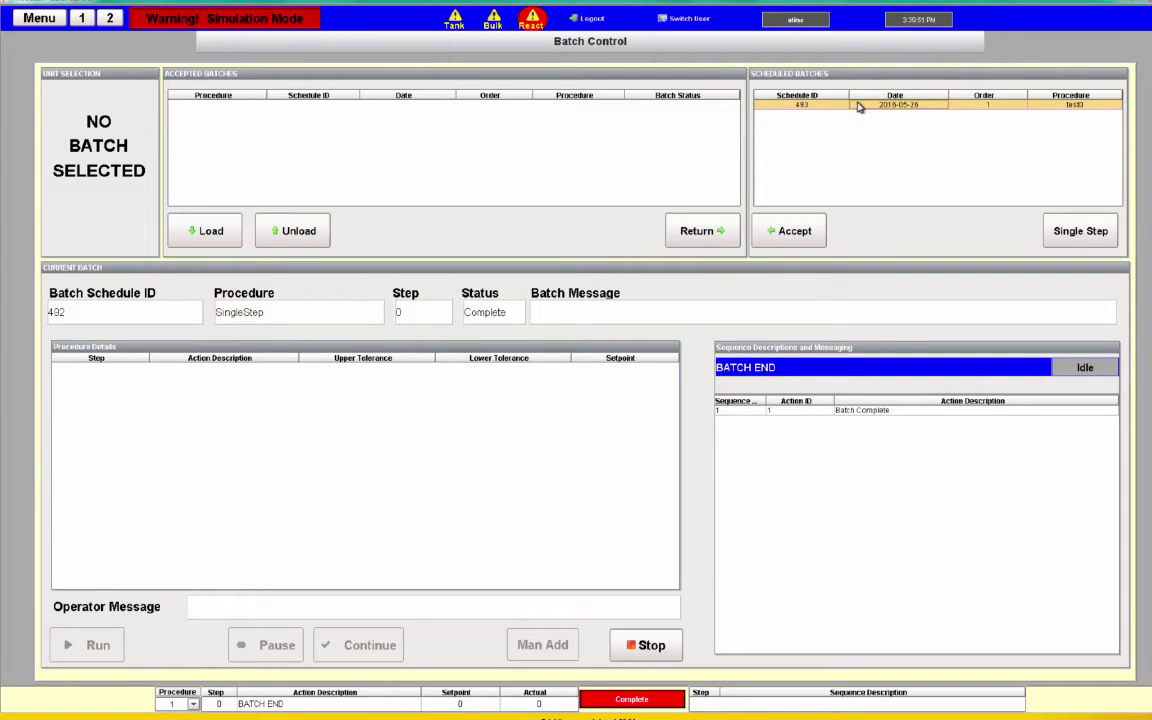
left_click(789, 231)
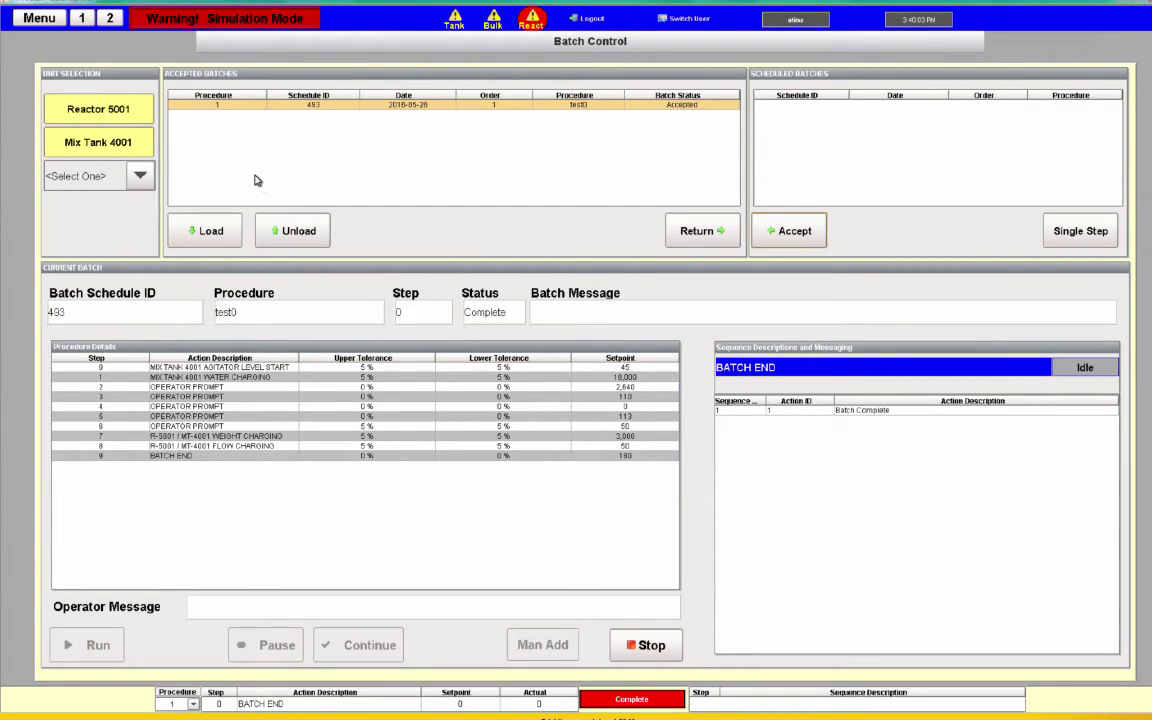
Load batch 493 as the current batch and view procedure step 2, the operator prompt
left_click(204, 233)
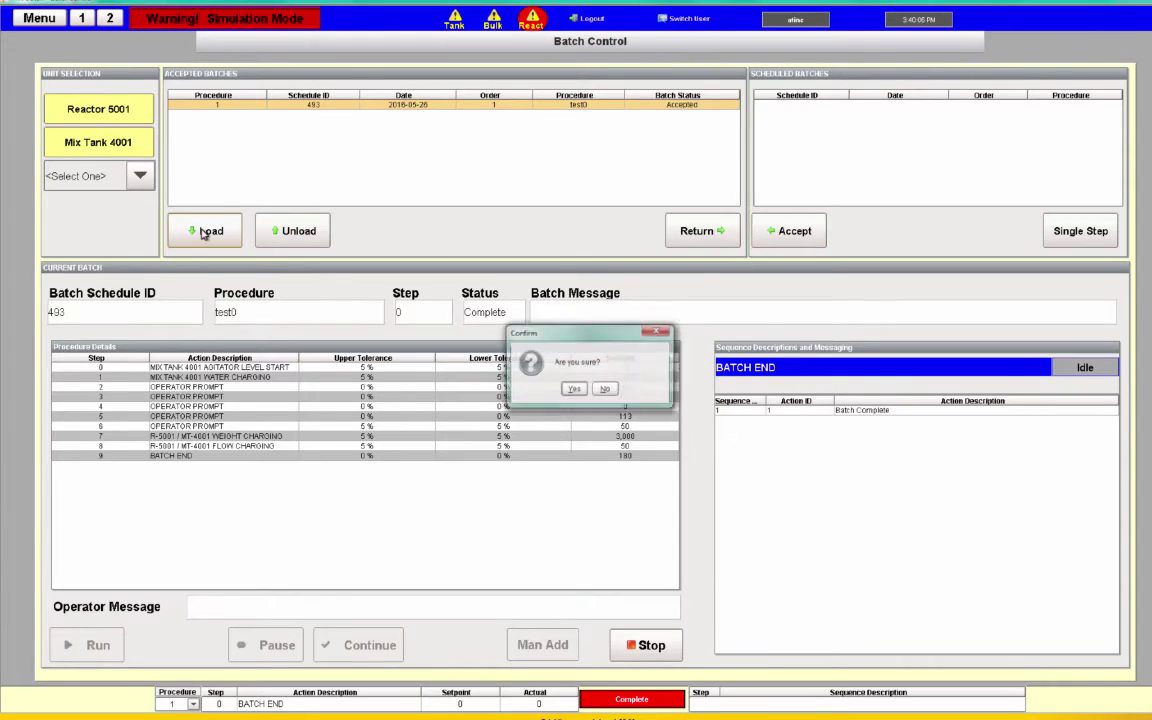
left_click(575, 390)
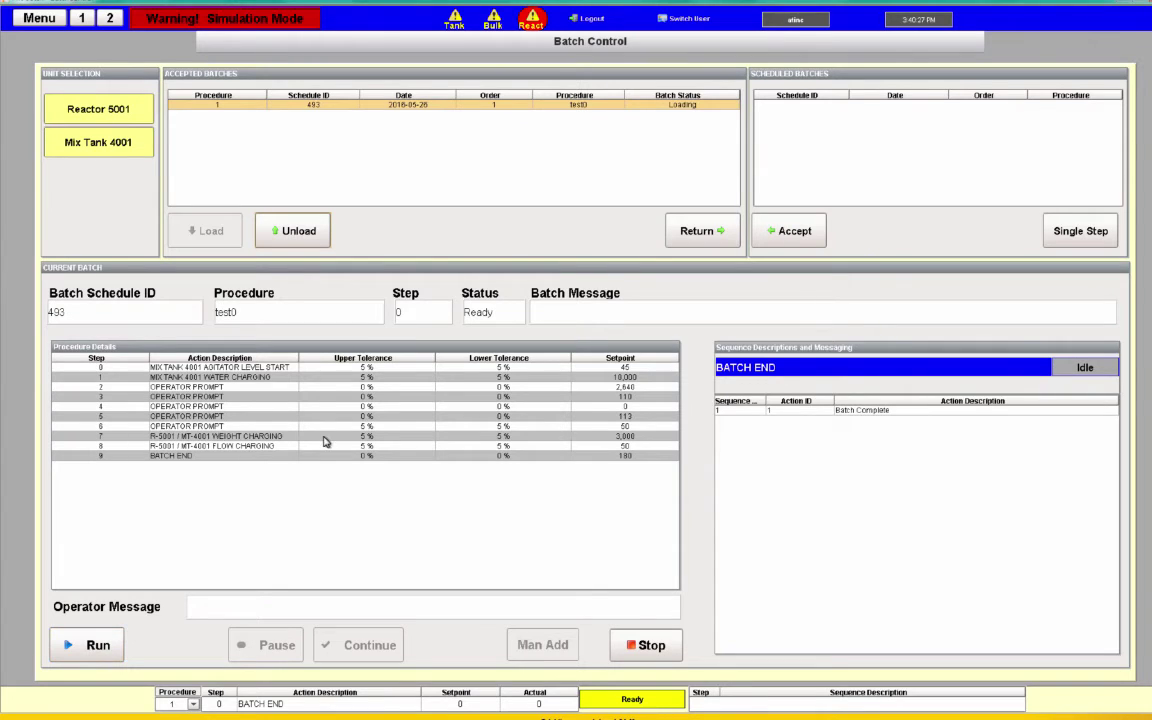
left_click(276, 388)
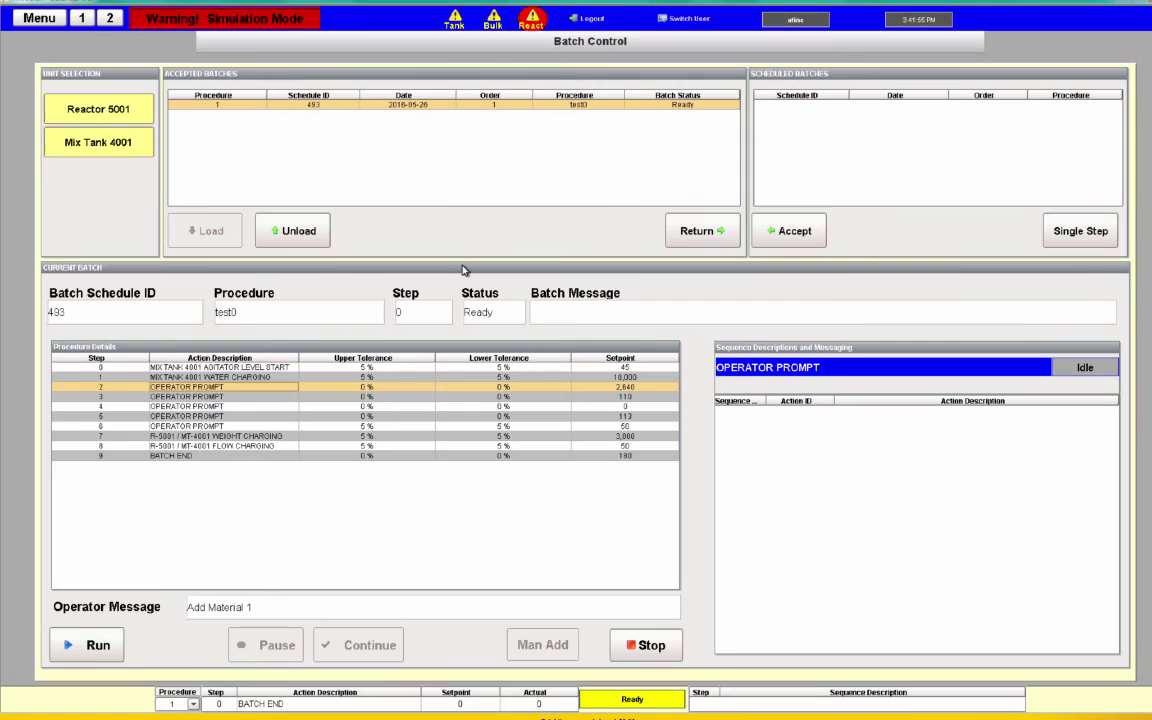
Open the Menu navigation panel listing the plant and batch pages
left_click(39, 18)
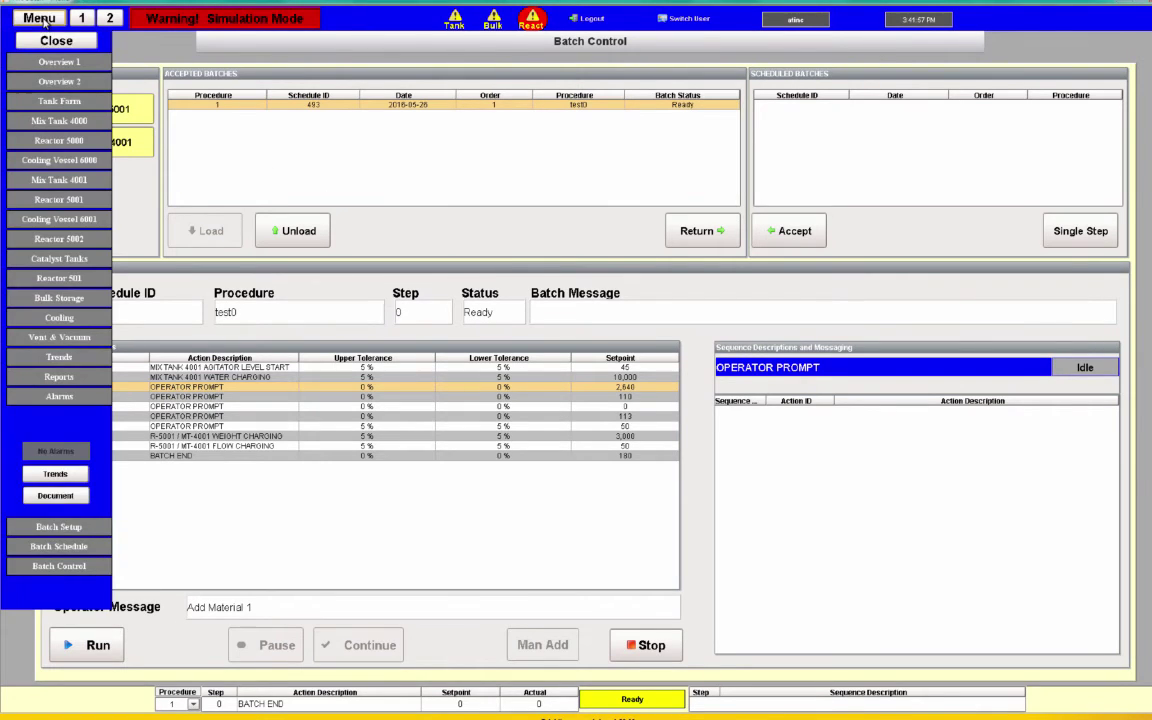
In Batch Setup, display the test-type recipe test0 and show step 0 details (setpoint 45)
left_click(62, 528)
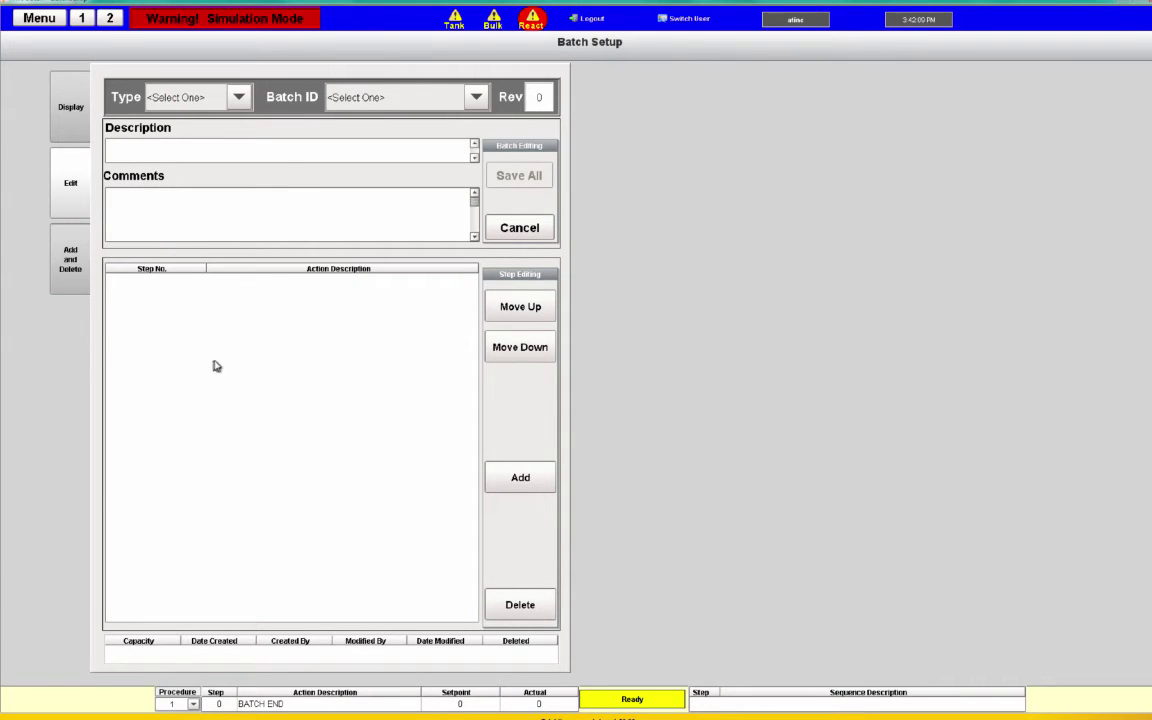
left_click(70, 107)
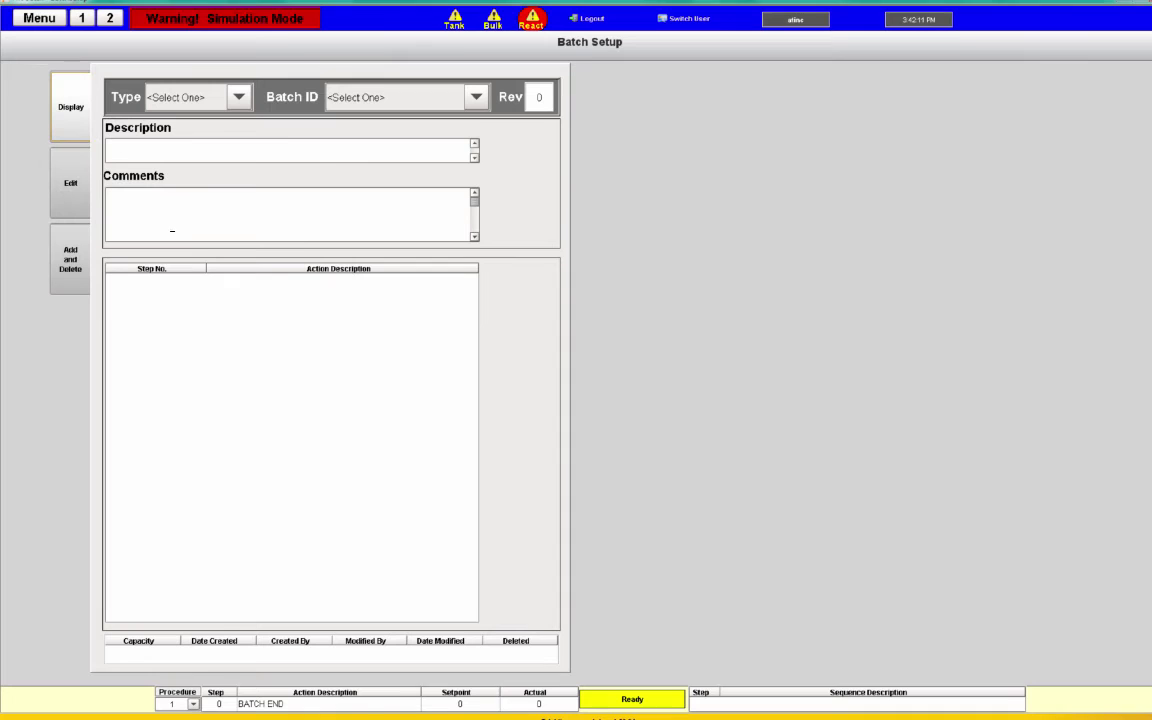
left_click(239, 96)
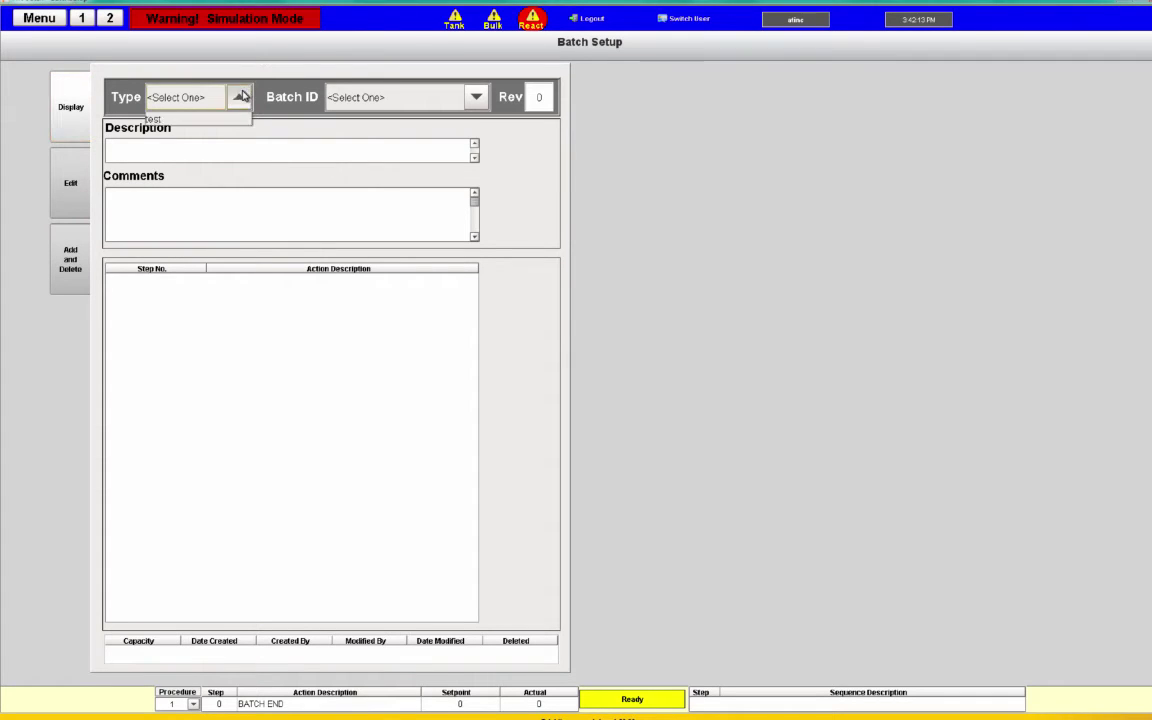
left_click(216, 121)
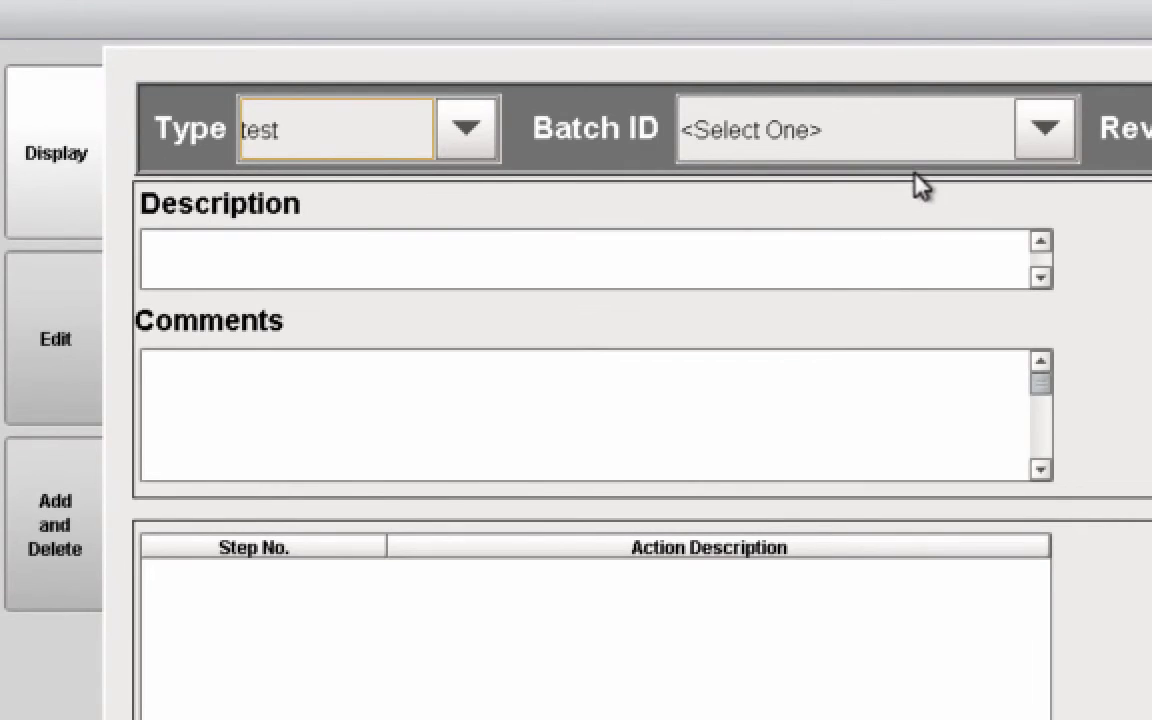
left_click(928, 137)
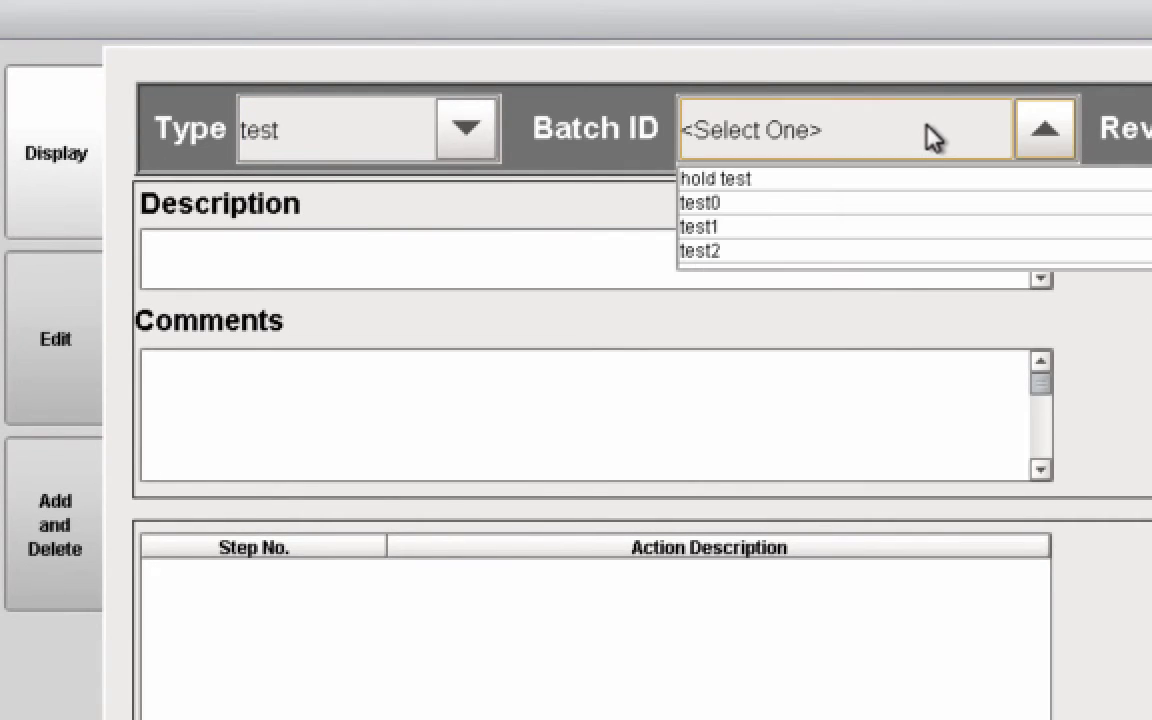
left_click(899, 205)
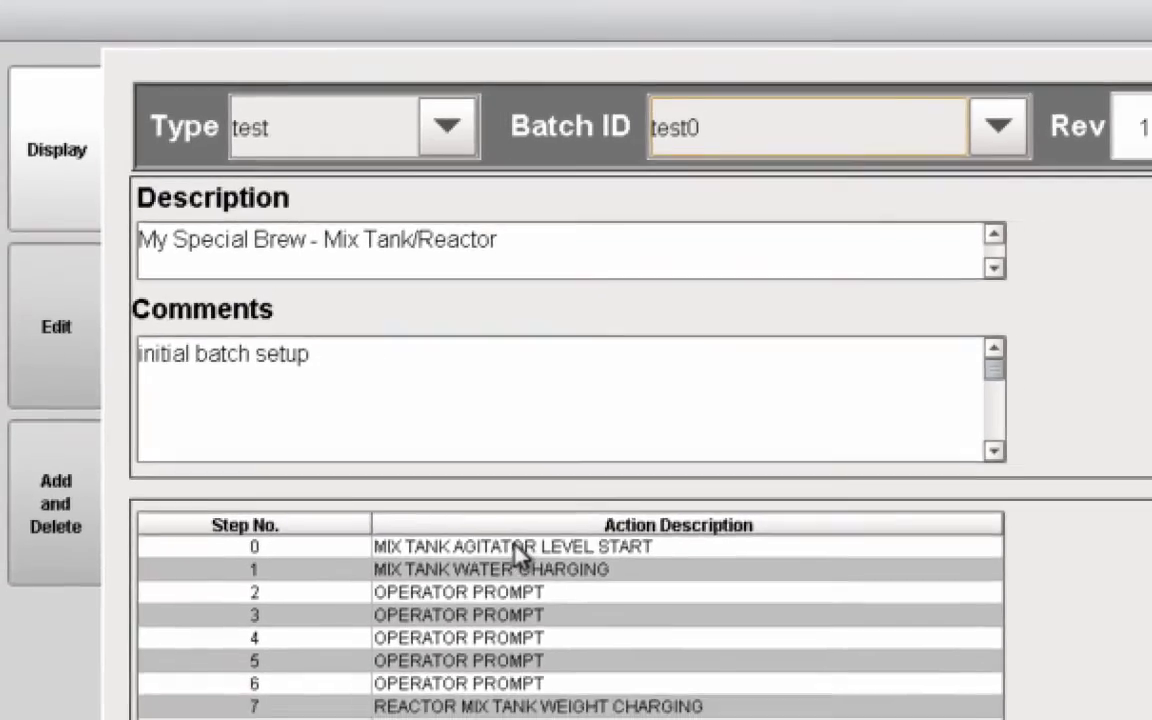
left_click(520, 550)
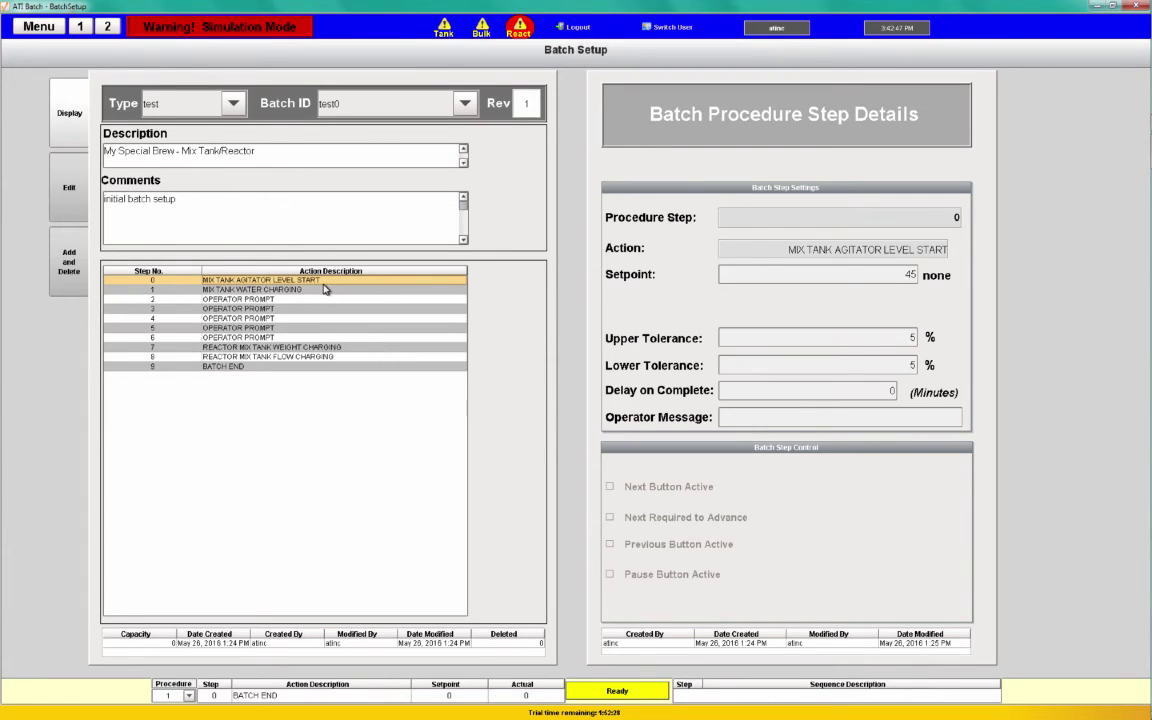
Review the details of test0 recipe steps 1, 7 and 2
left_click(312, 293)
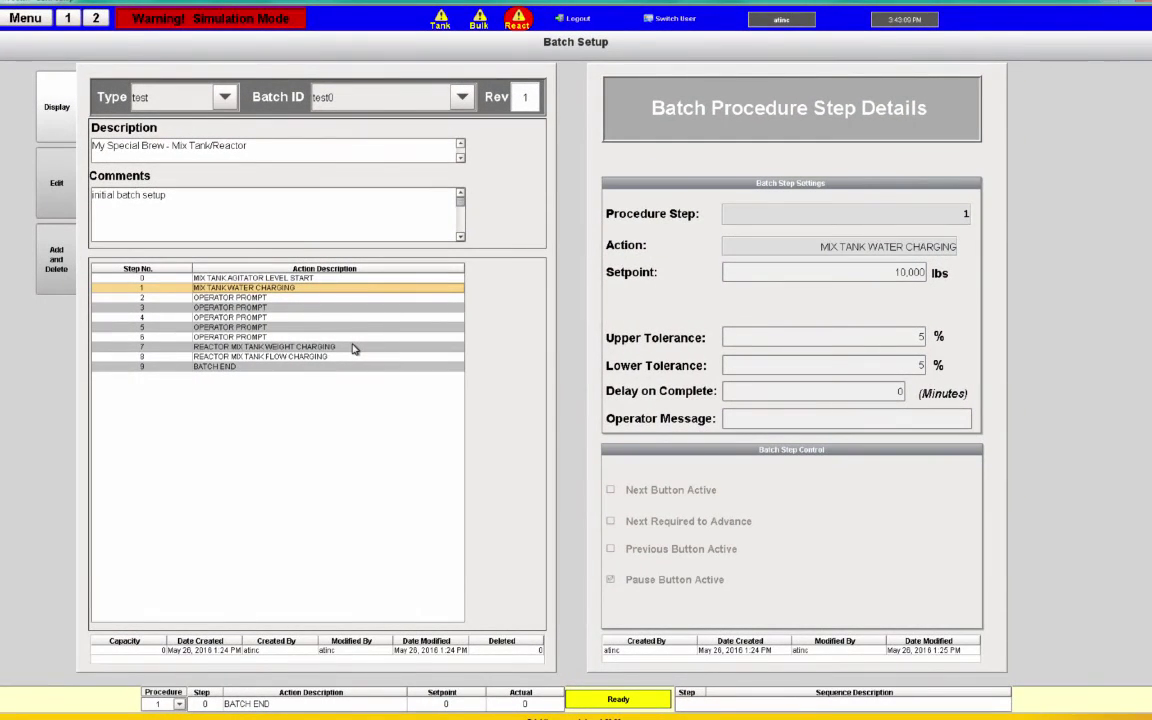
left_click(352, 347)
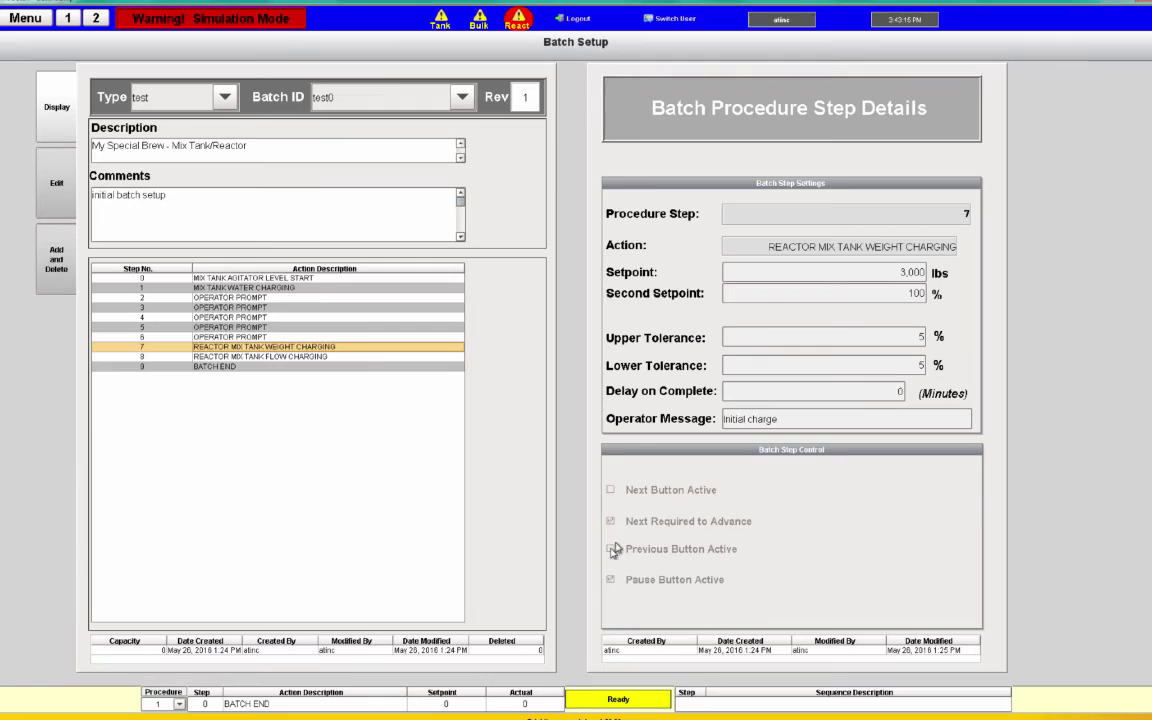
left_click(293, 300)
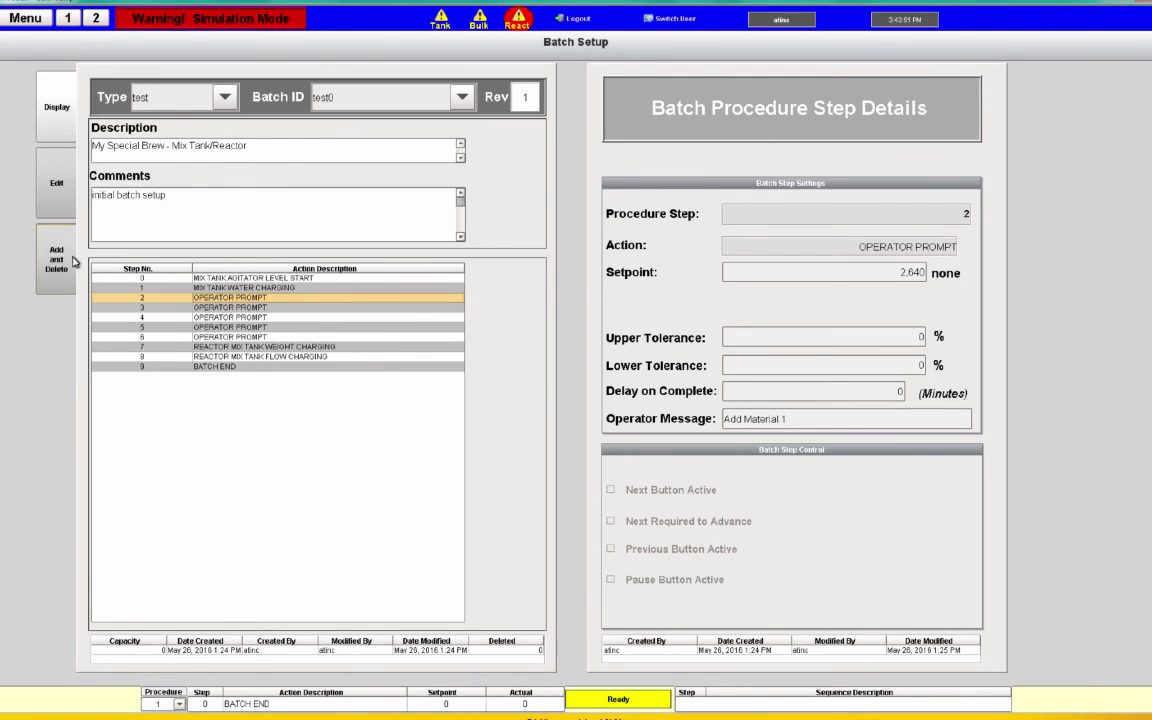
Edit the recipe and move MIX TANK WATER CHARGING down to step 2
left_click(58, 183)
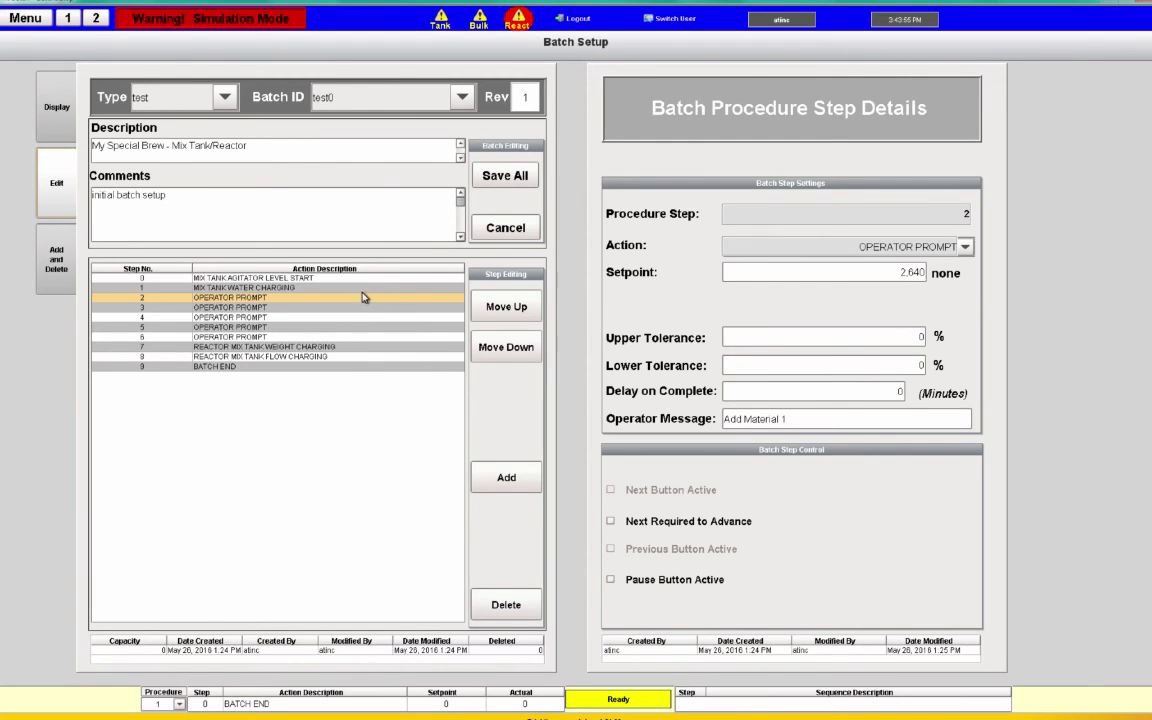
left_click(430, 288)
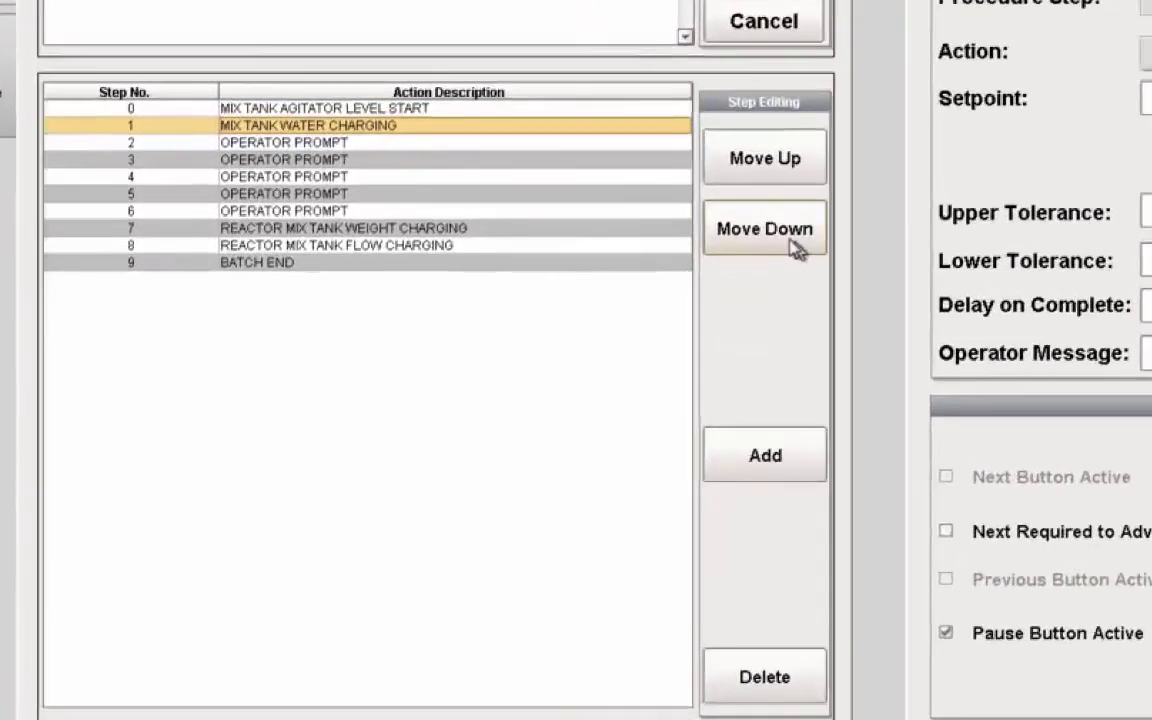
left_click(797, 249)
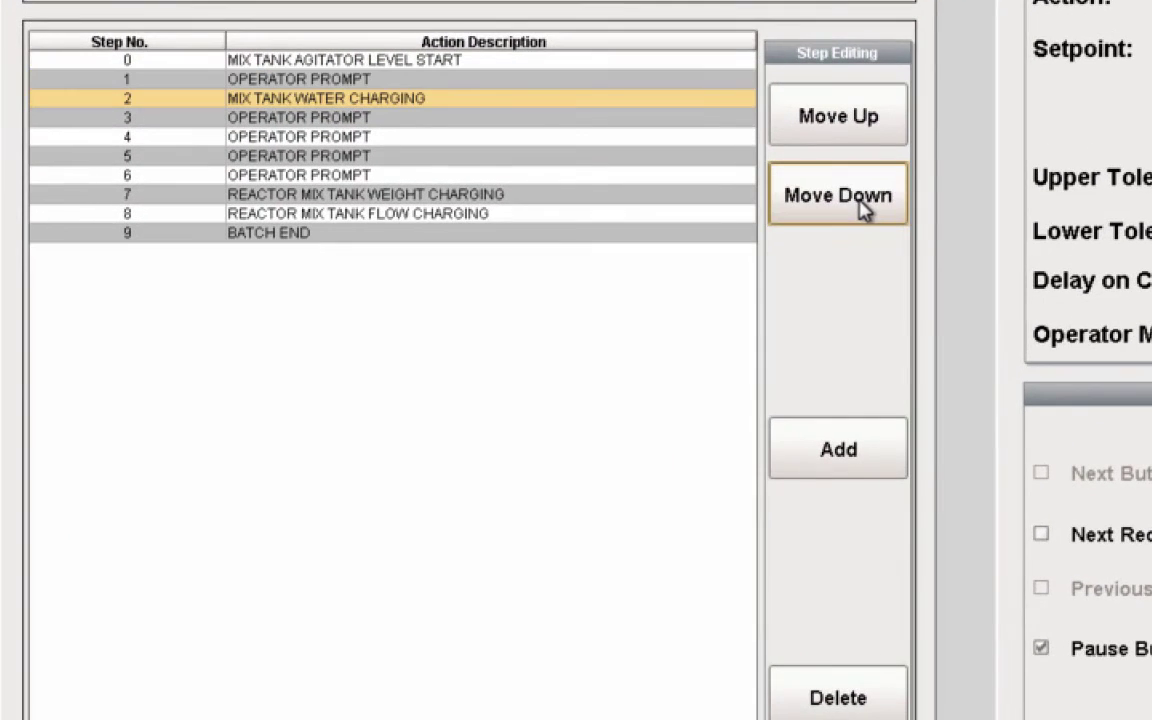